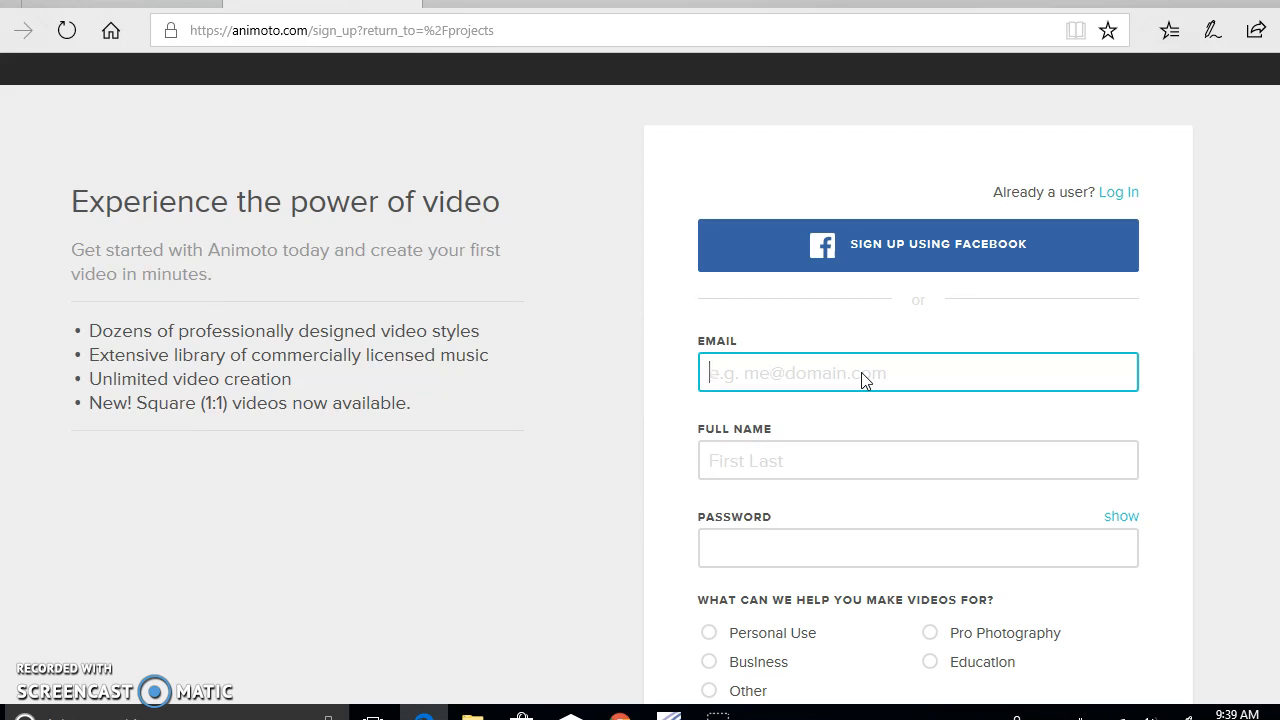
text(ar)
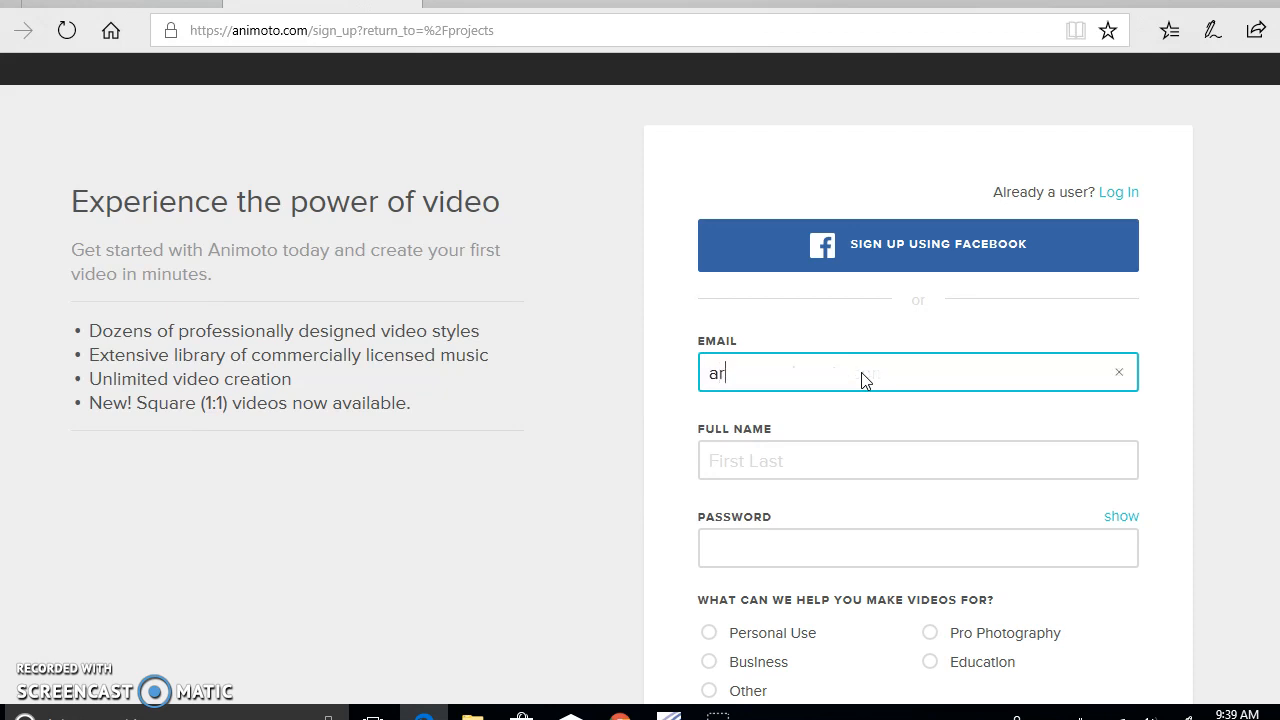
key(BackSpace)
key(BackSpace)
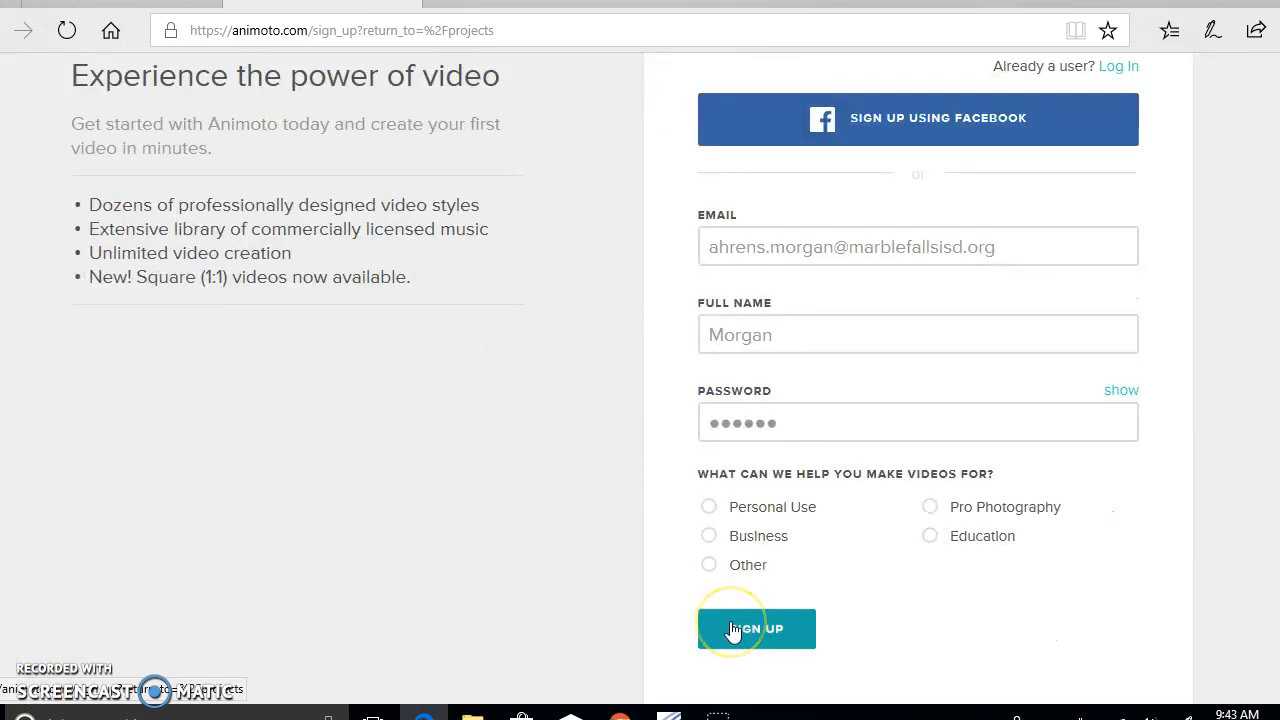
- Choose Education as the purpose for making videos and submit the sign-up form
click(733, 630)
click(931, 539)
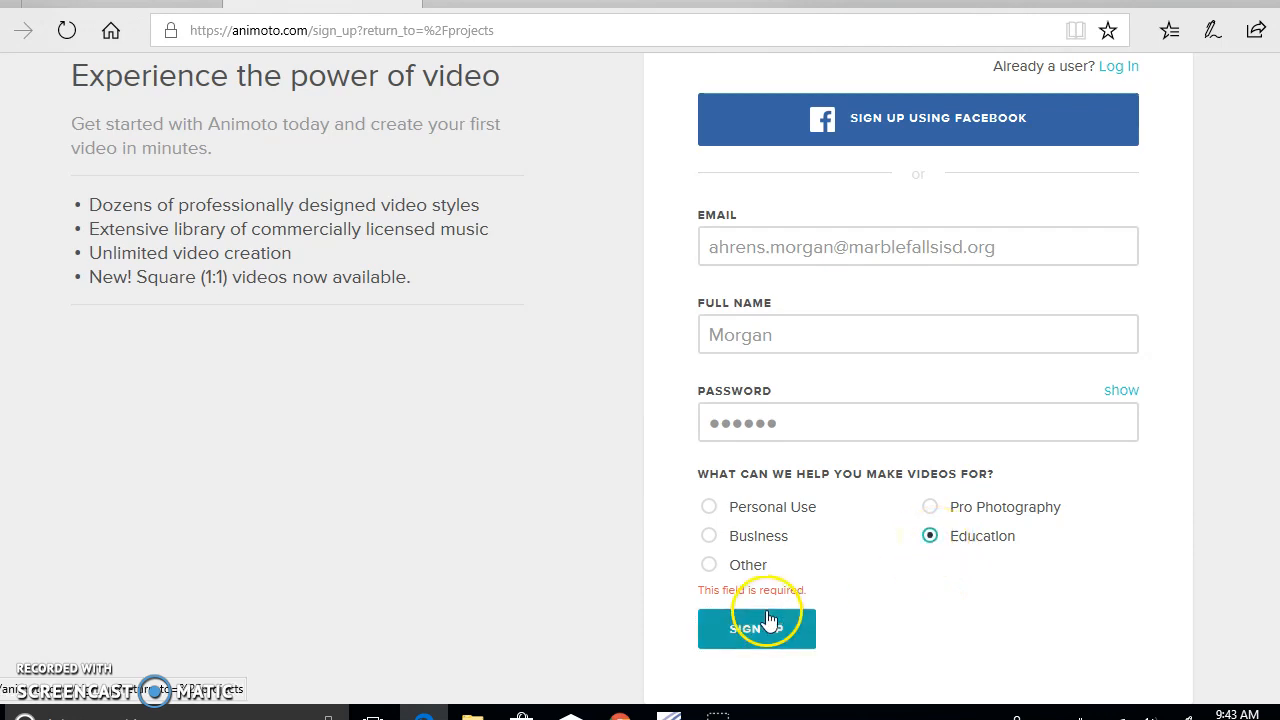
click(768, 627)
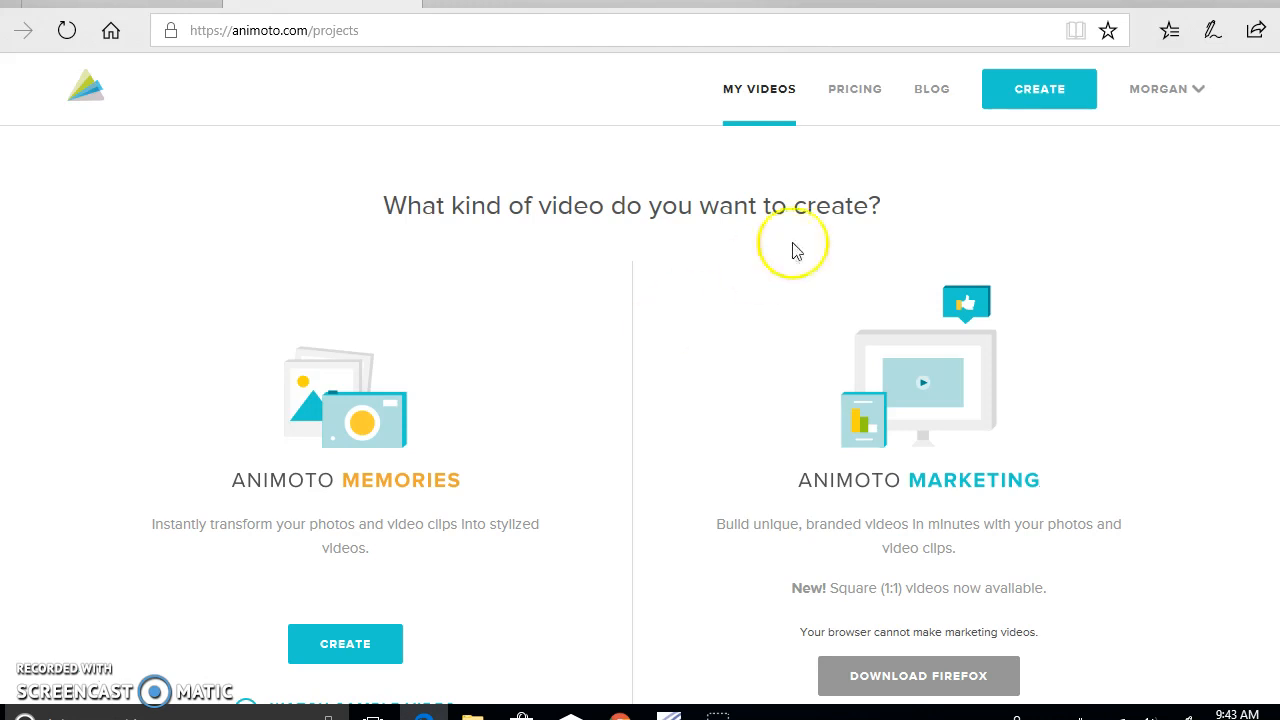
- Open the Animoto account page and copy the student promotion code from the Animoto Book Talk assignment in Google Classroom
click(1148, 97)
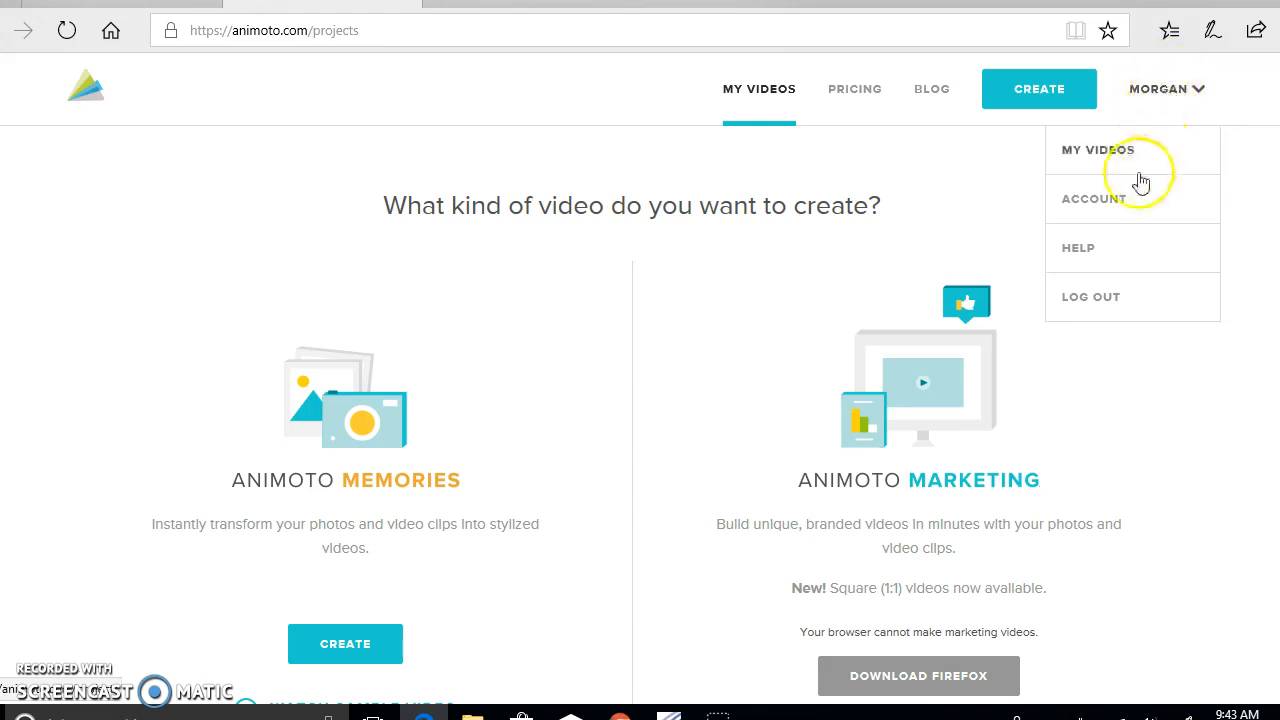
click(1132, 203)
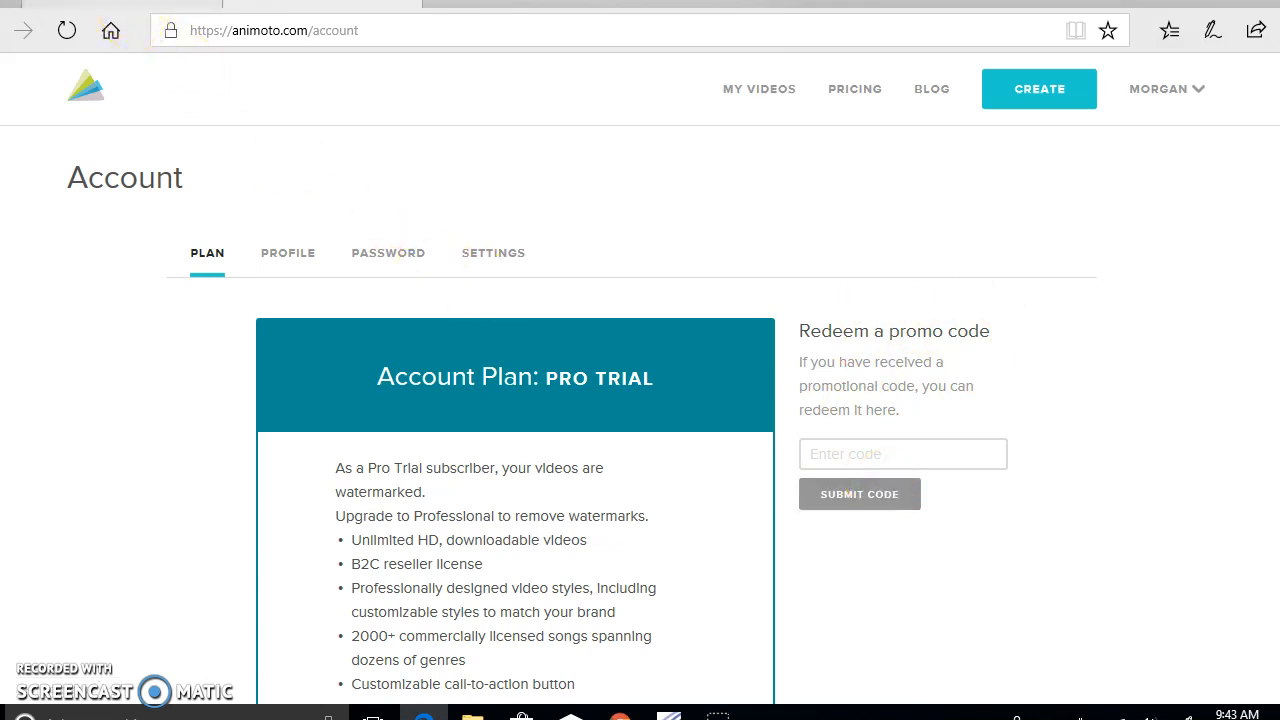
click(170, 6)
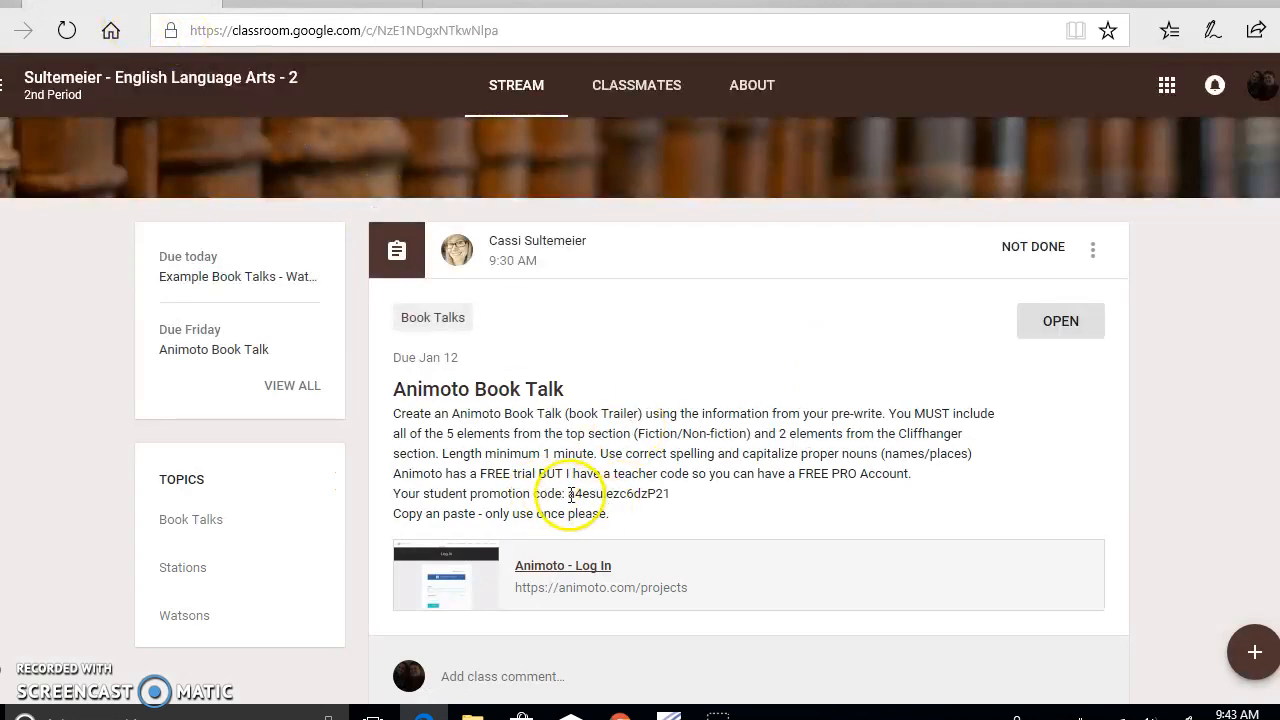
drag(568, 493, 673, 491)
key(ctrl+c)
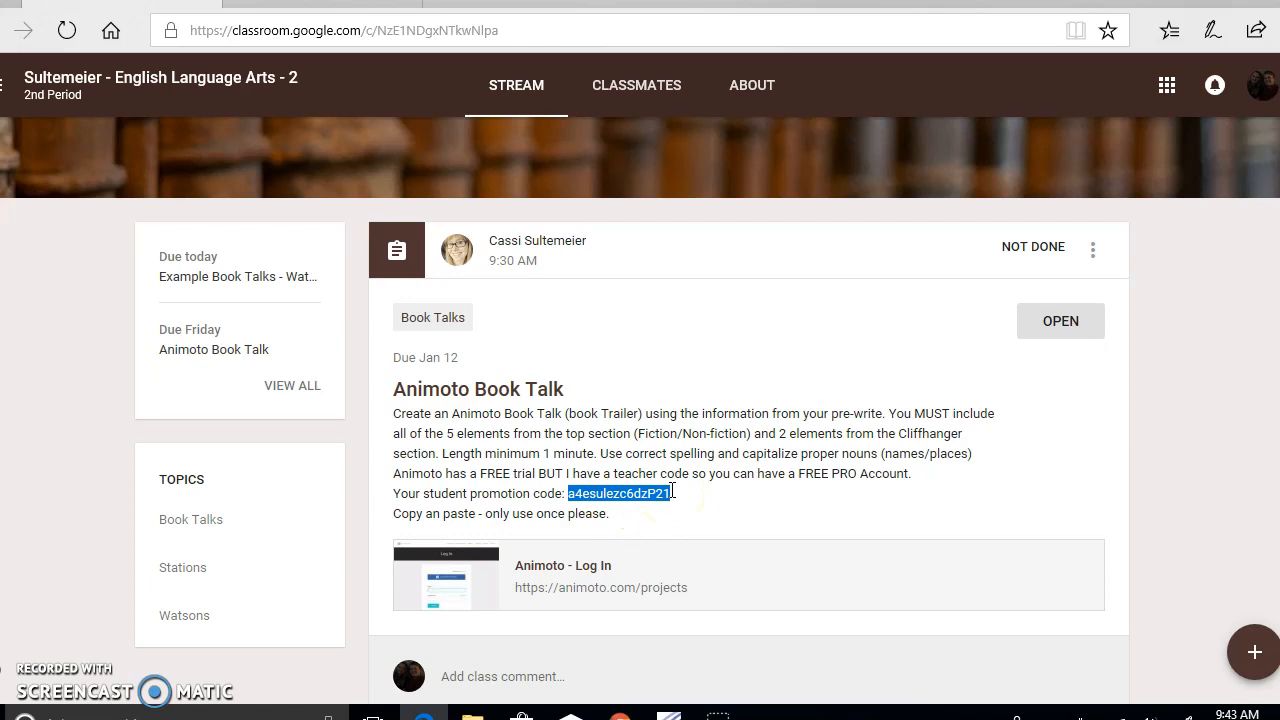
- Return to the Animoto account page, paste the copied code into the promo code field and submit it
click(330, 6)
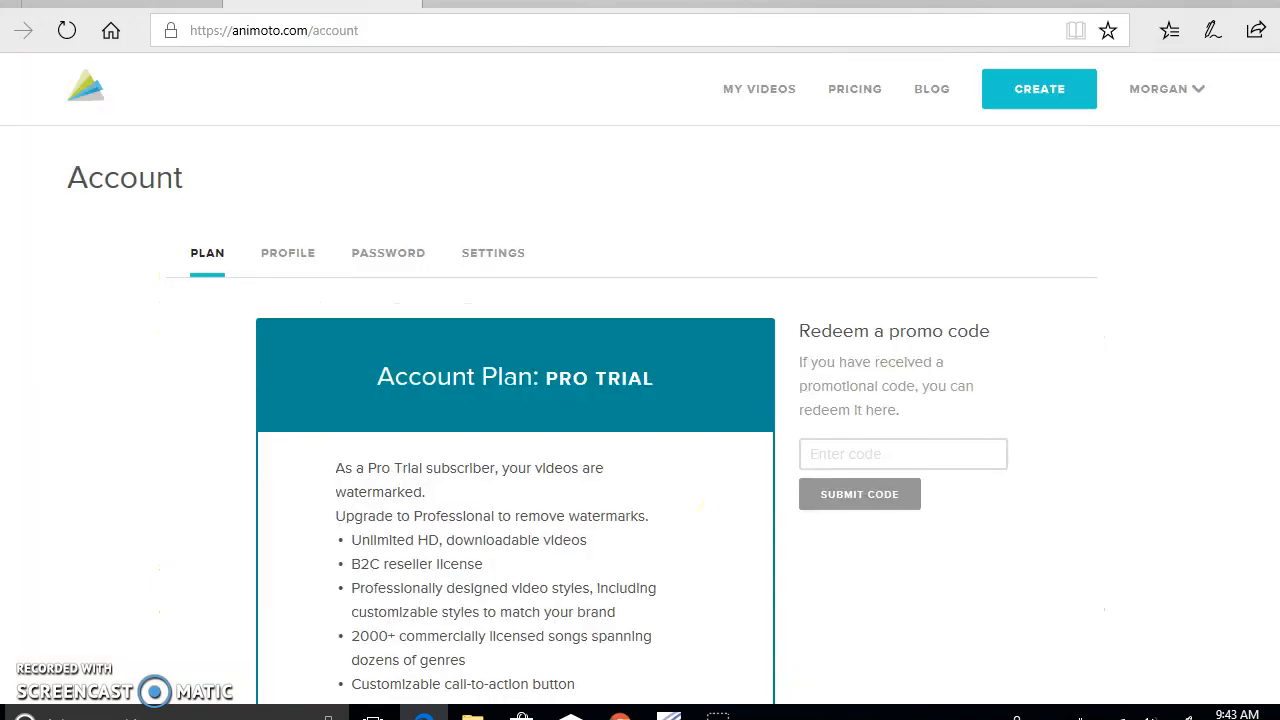
click(854, 456)
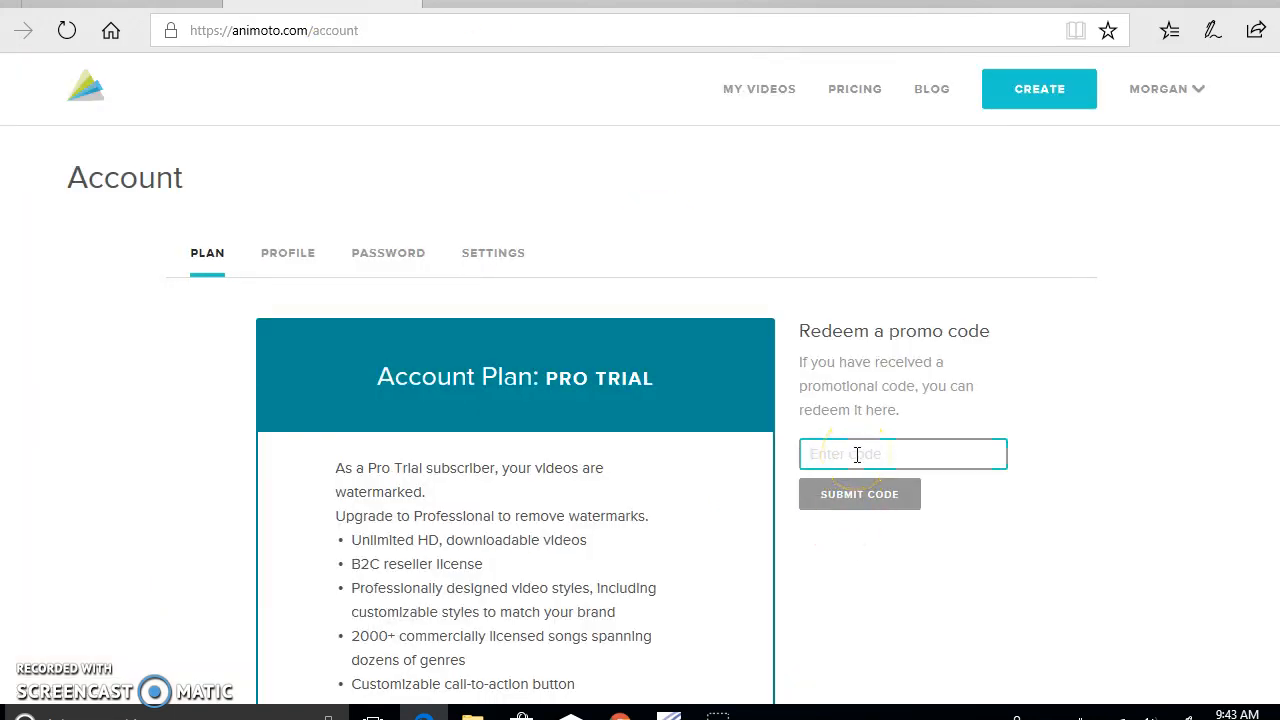
key(ctrl+v)
click(861, 494)
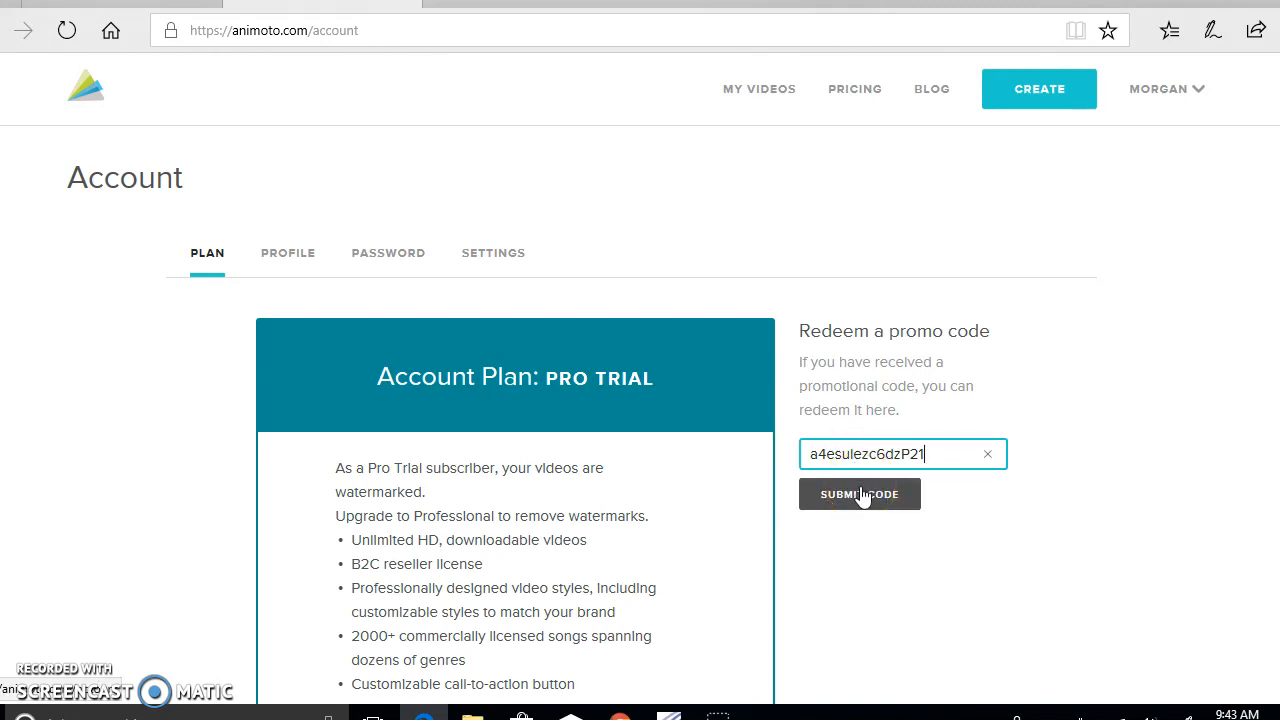
click(862, 494)
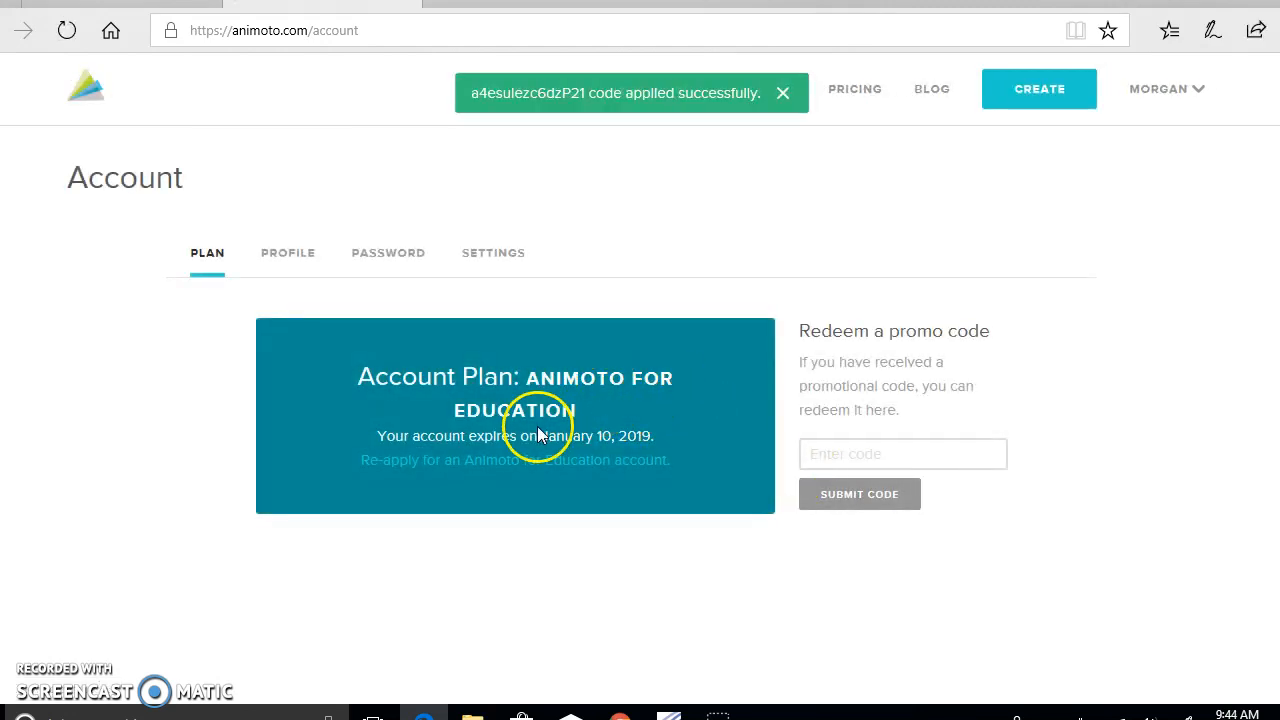
click(815, 456)
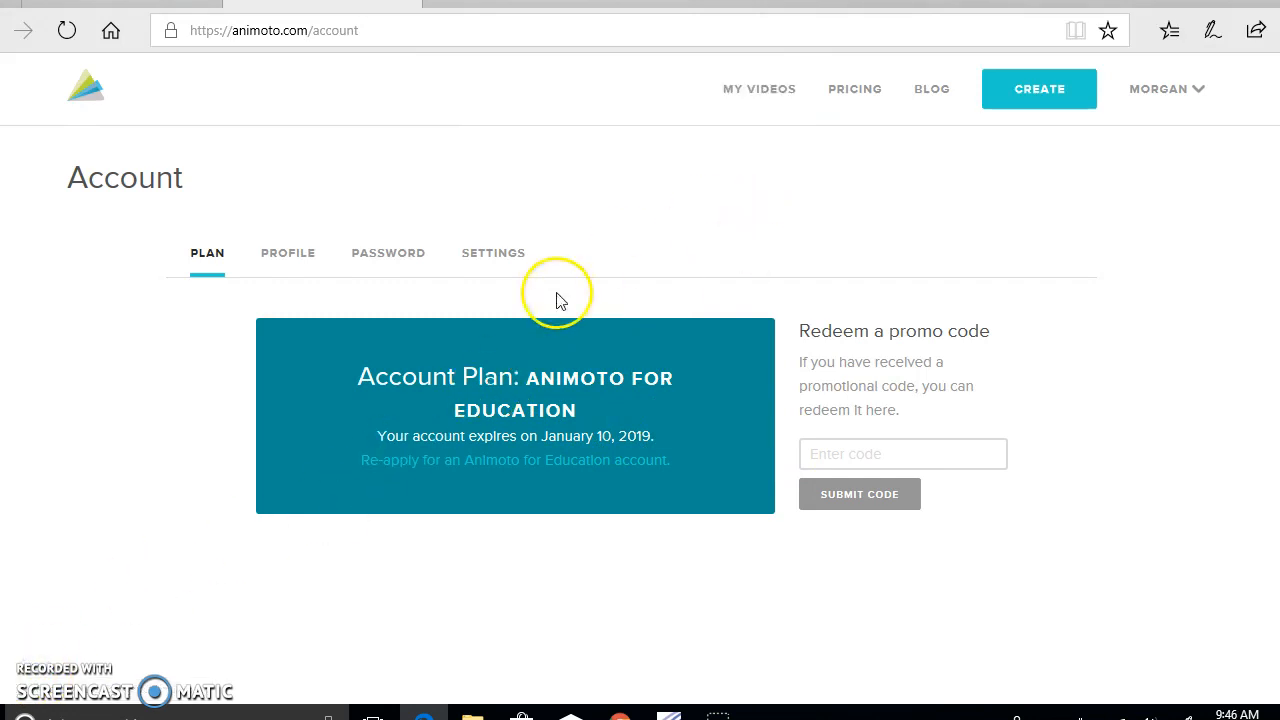
- Start creating a new Animoto Memories video
click(1002, 104)
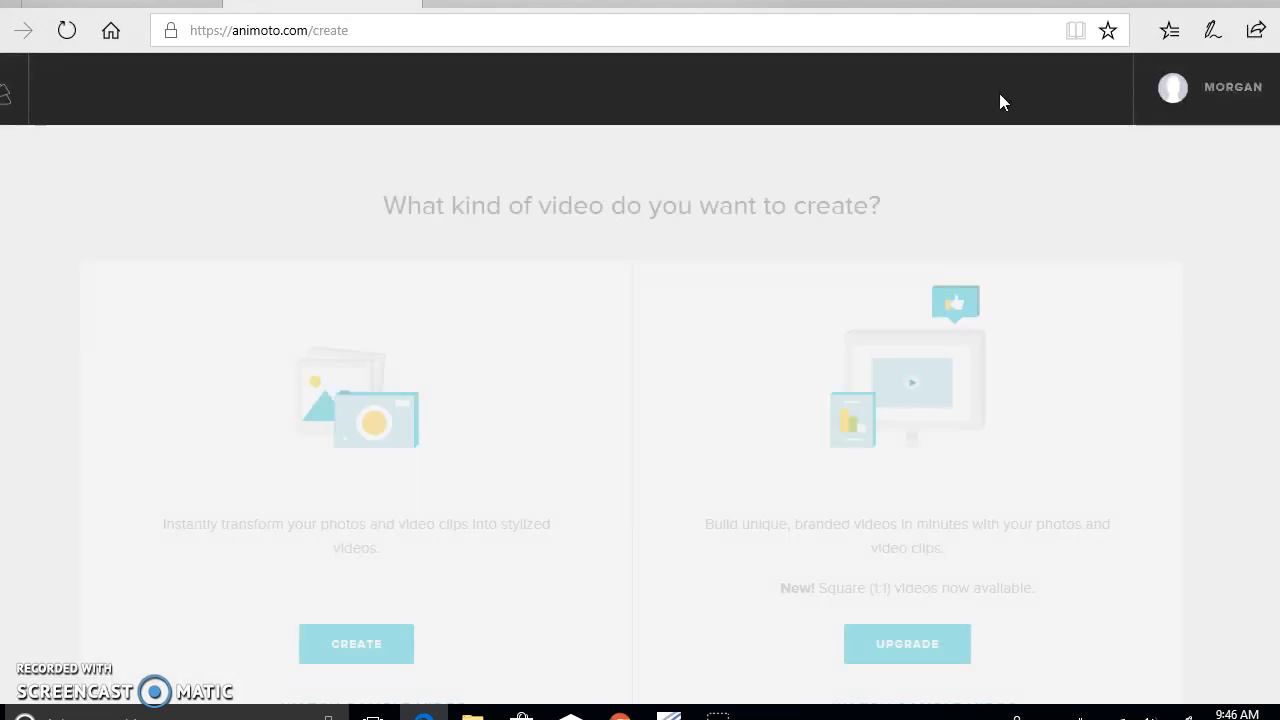
scroll(410, 395, down, 2)
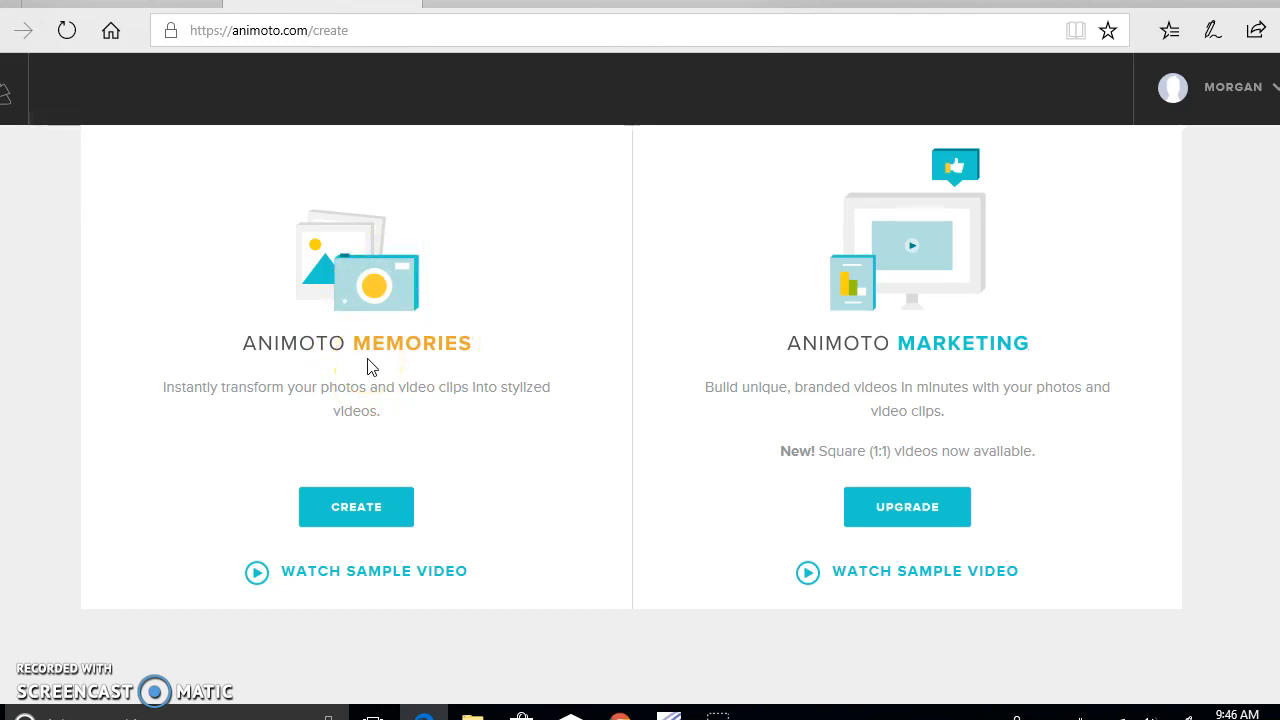
click(357, 506)
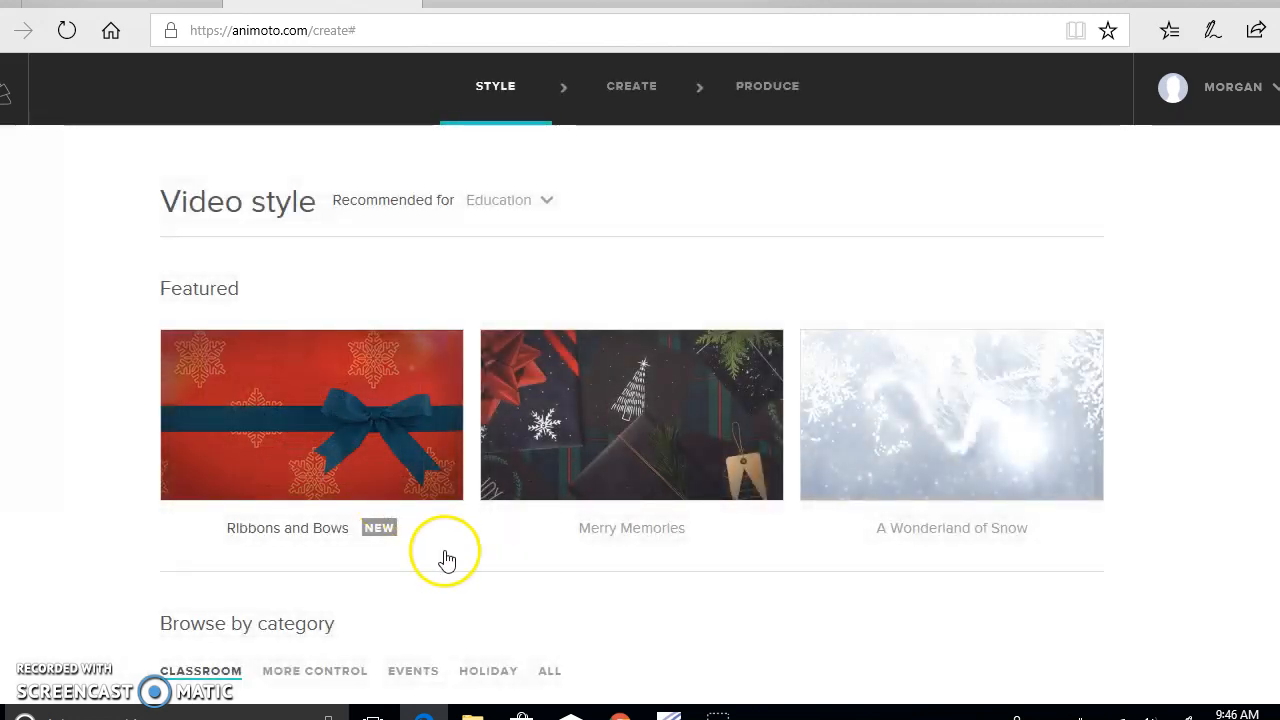
- Examine the available video styles in the Classroom category and in the list of all styles
scroll(528, 598, down, 2)
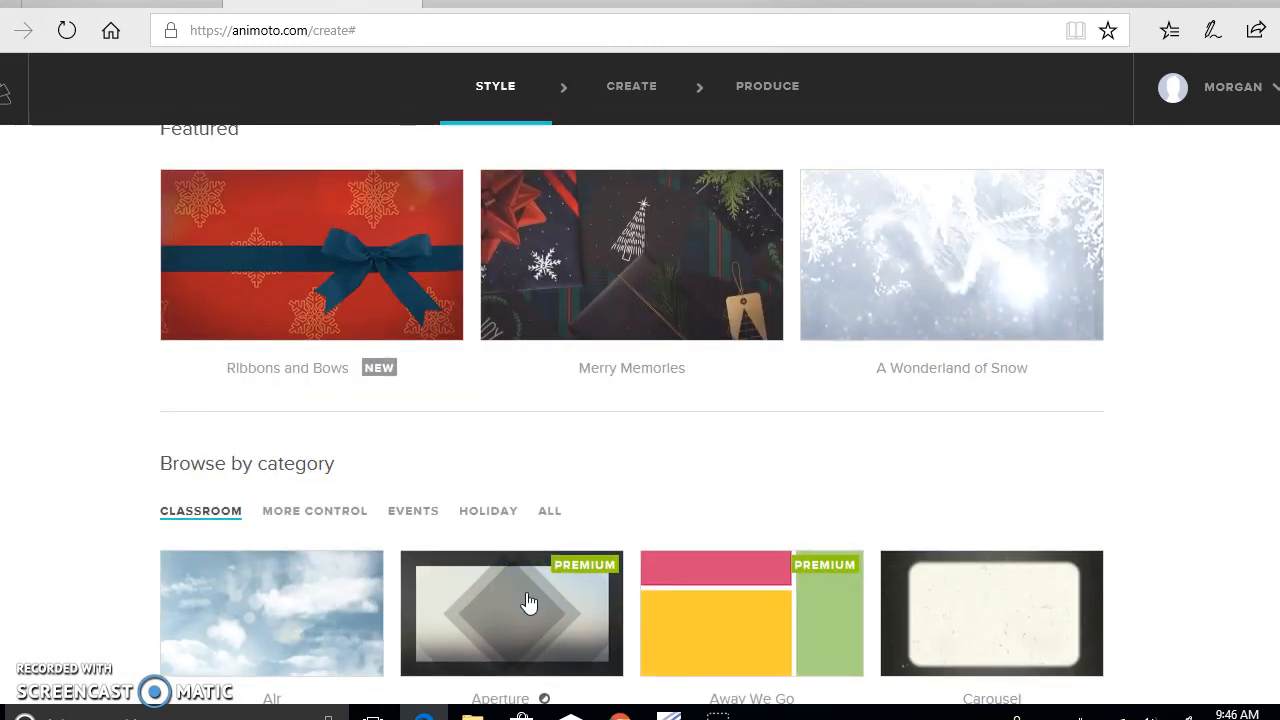
click(571, 456)
scroll(571, 456, down, 1)
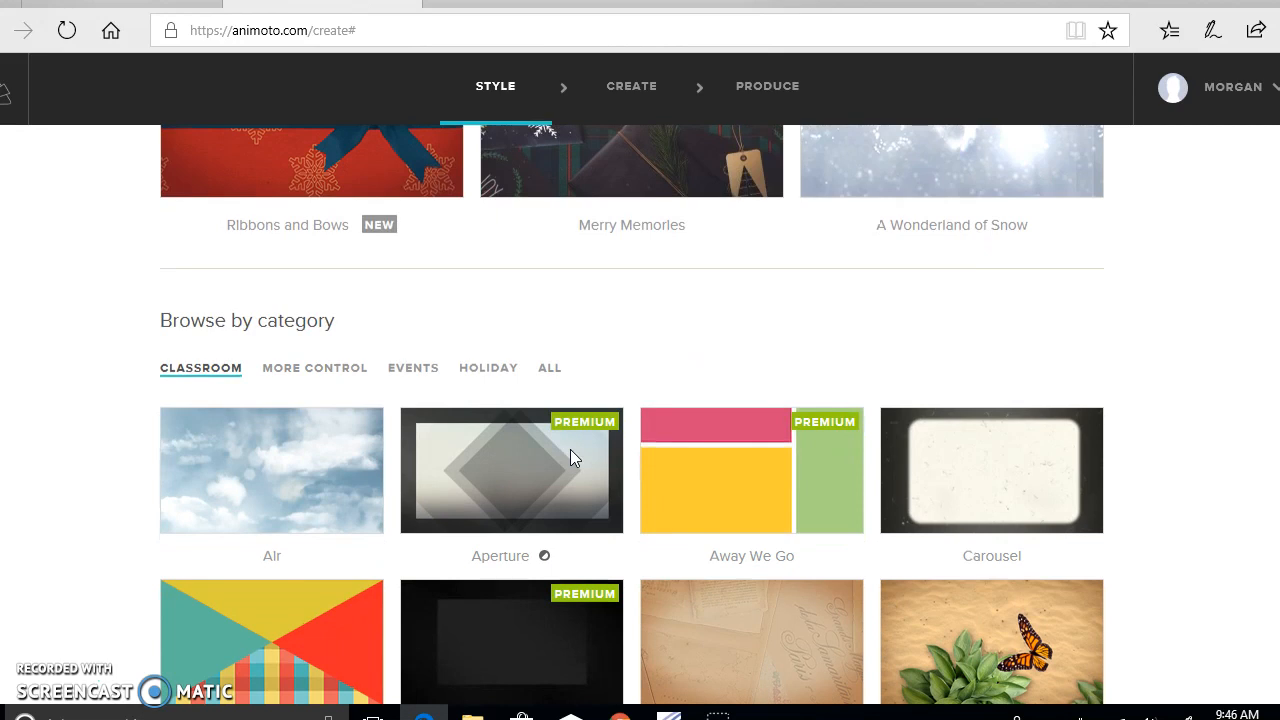
scroll(571, 456, down, 1)
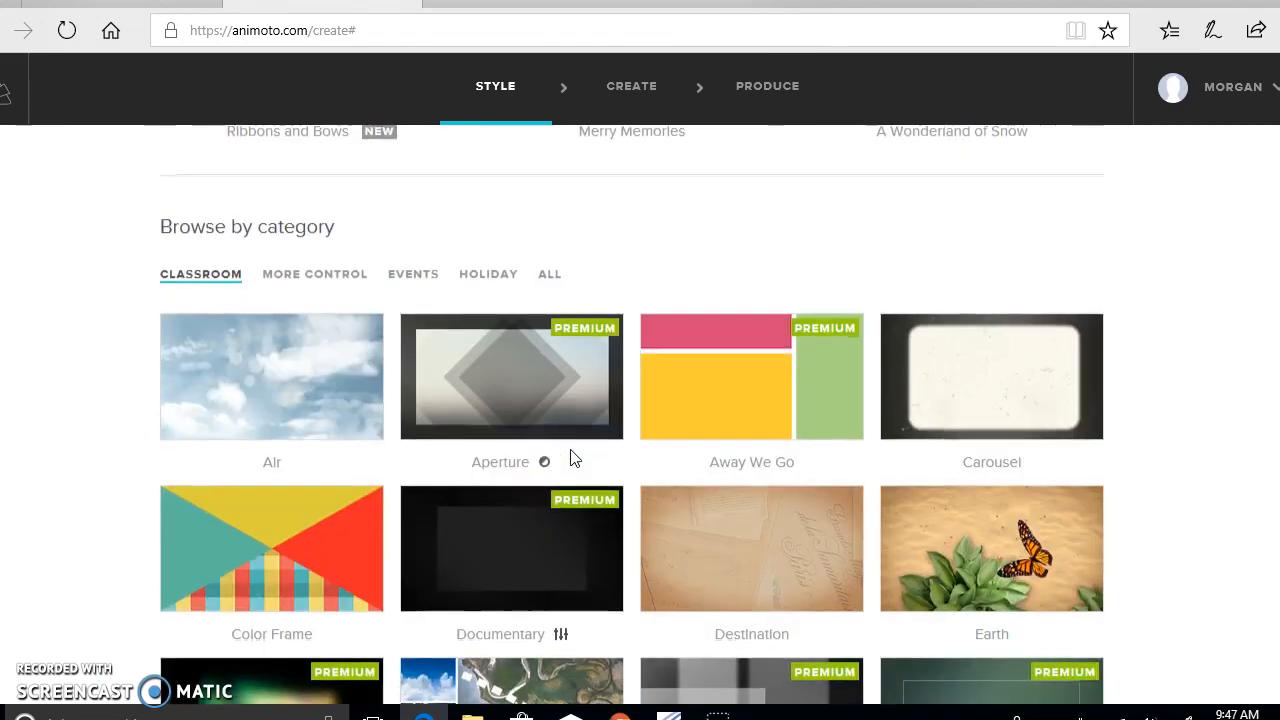
scroll(571, 456, down, 1)
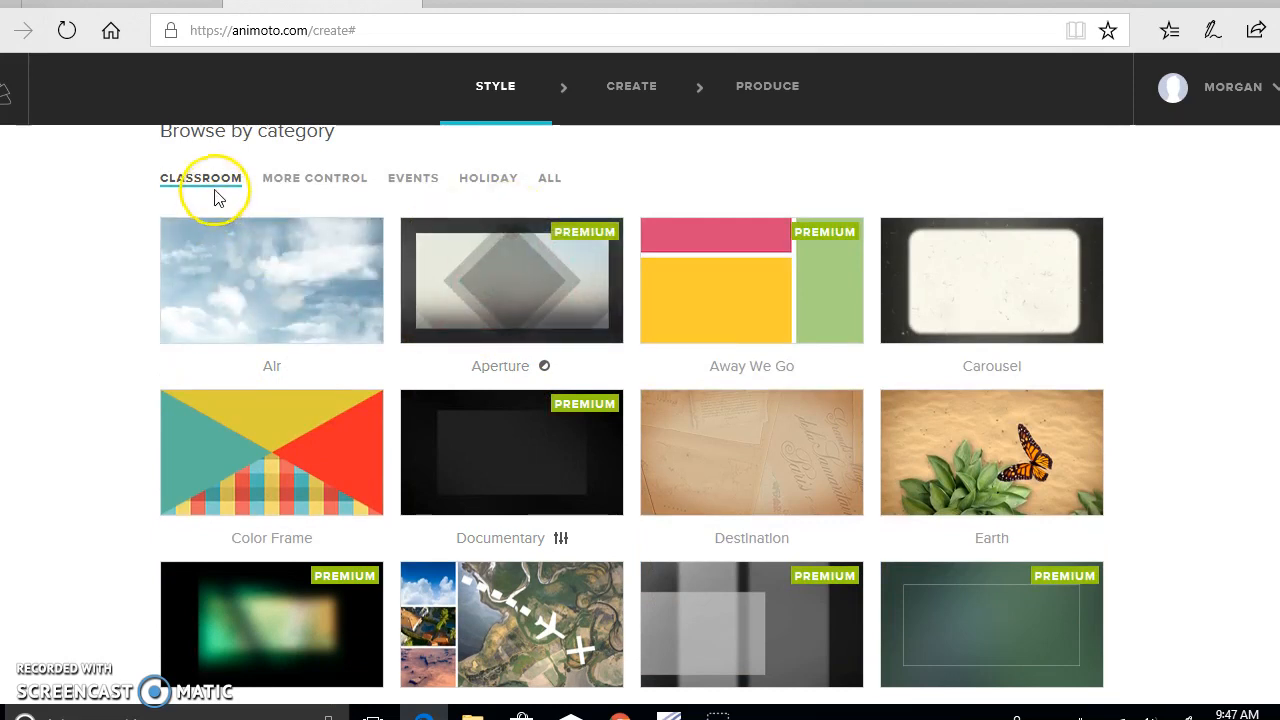
click(547, 184)
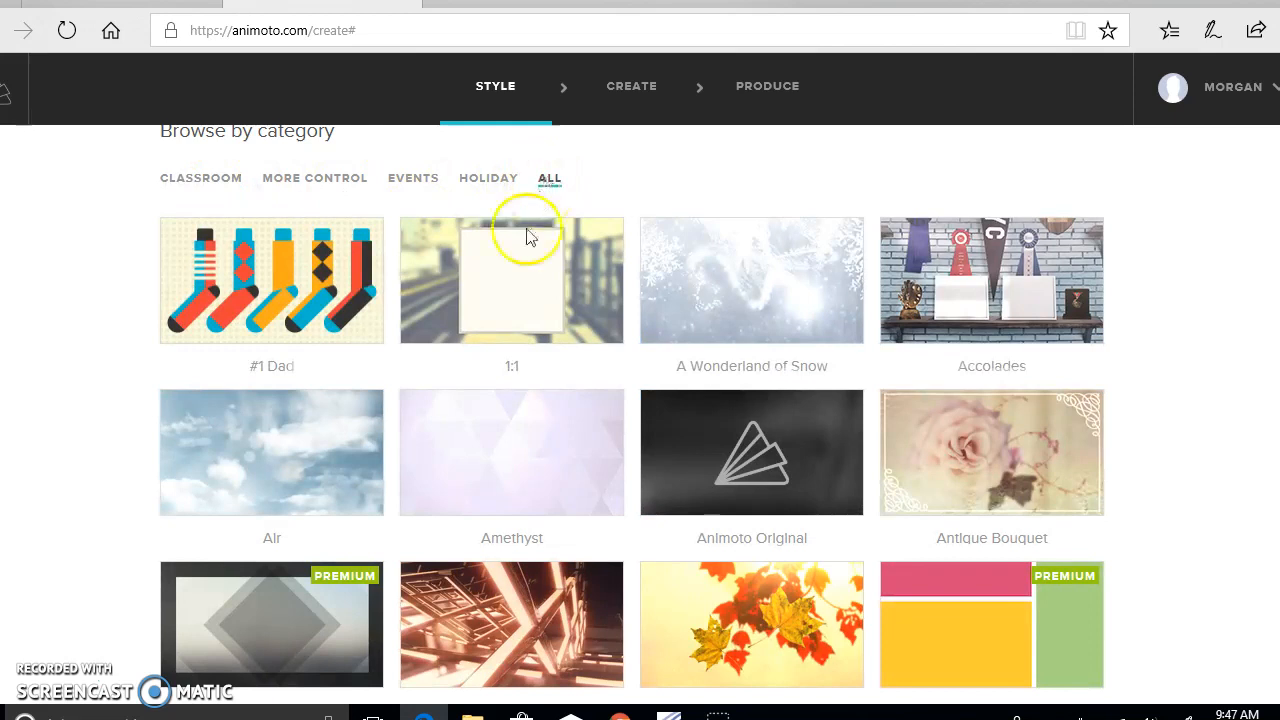
scroll(471, 382, down, 2)
scroll(471, 382, up, 2)
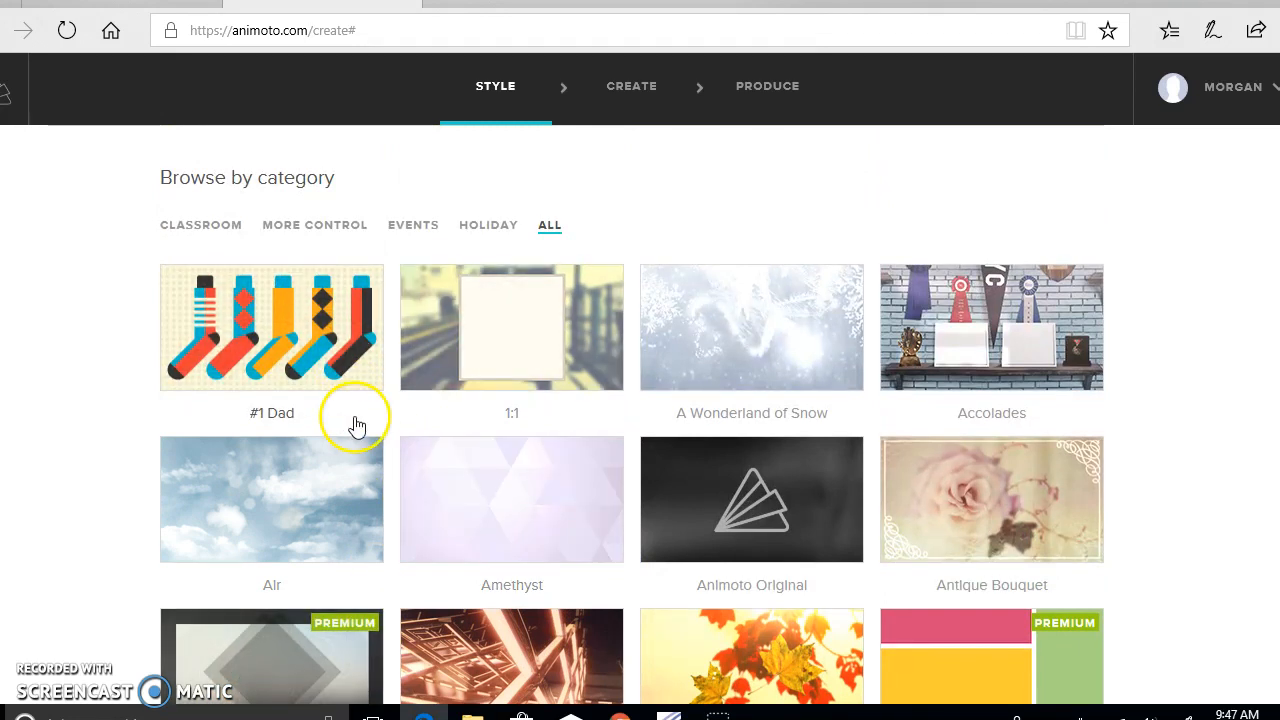
scroll(480, 449, down, 1)
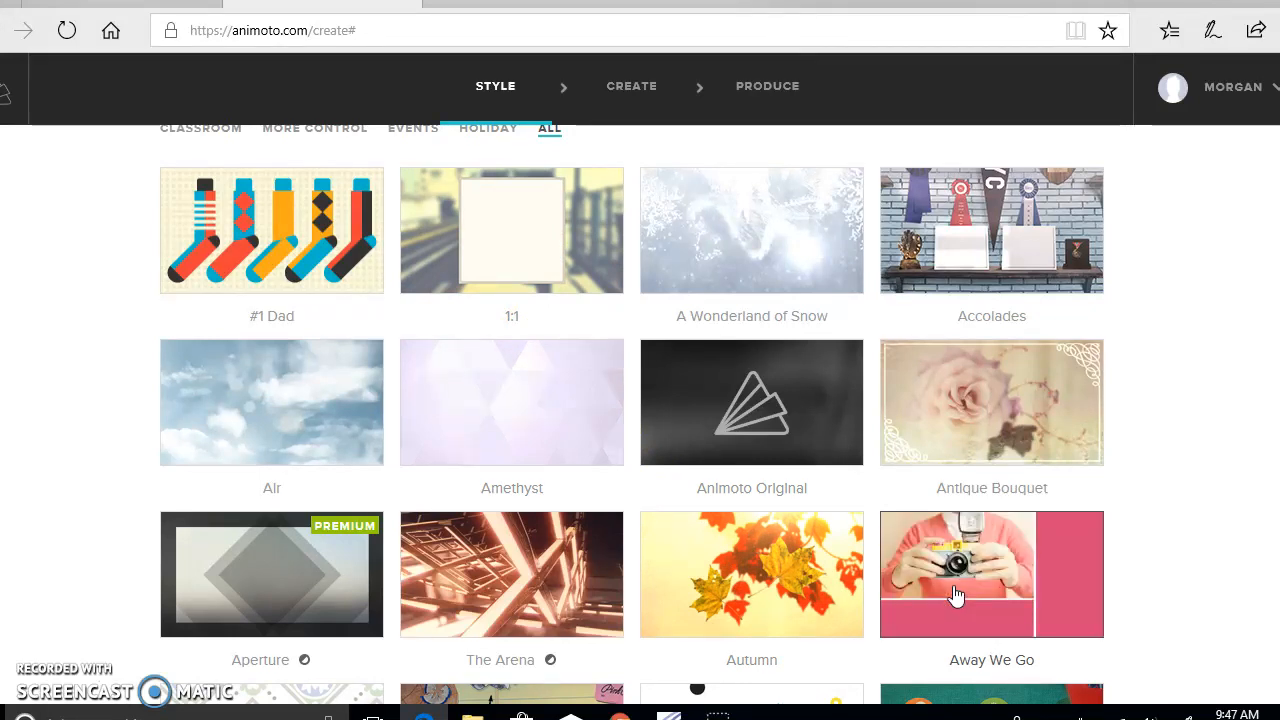
scroll(750, 617, down, 3)
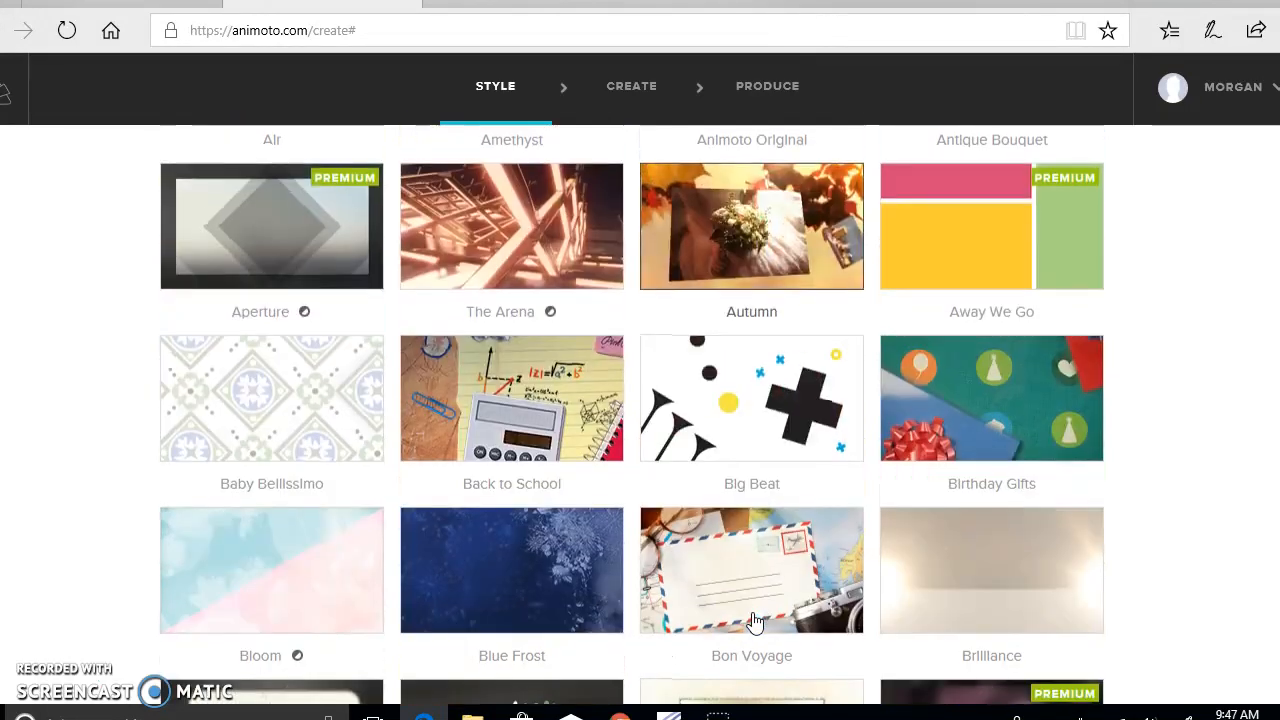
scroll(755, 622, down, 2)
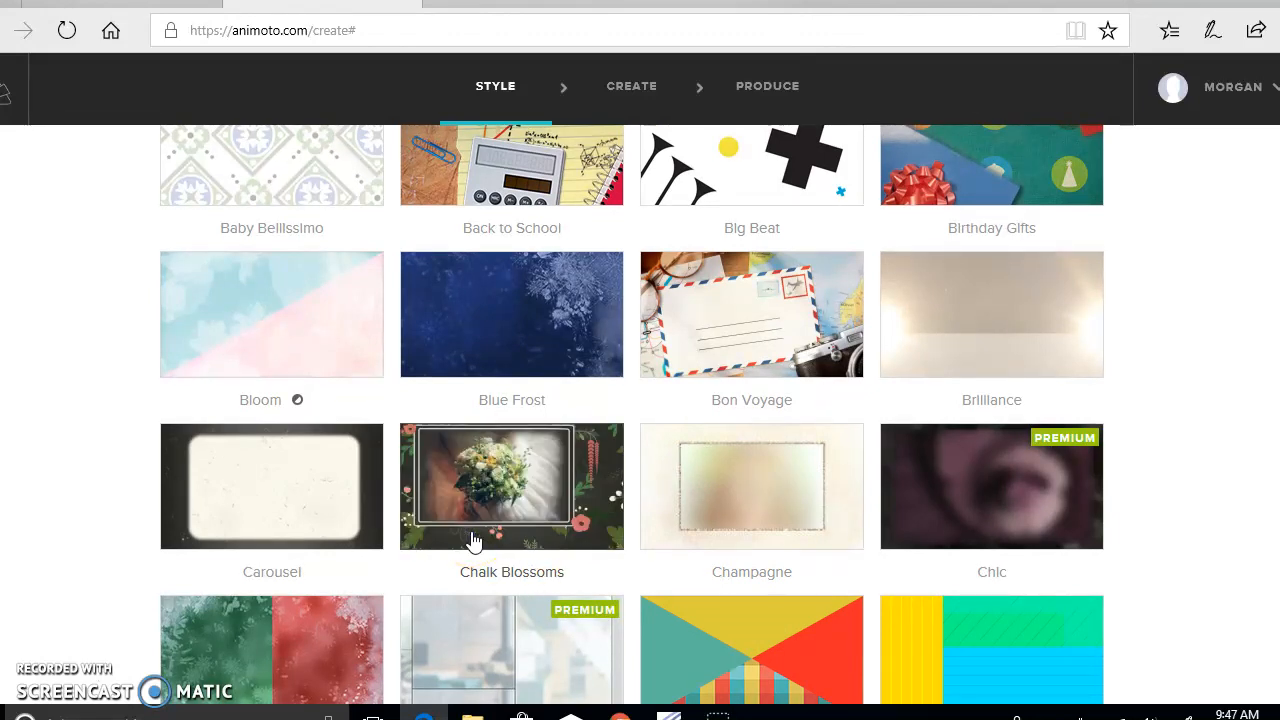
scroll(526, 580, down, 1)
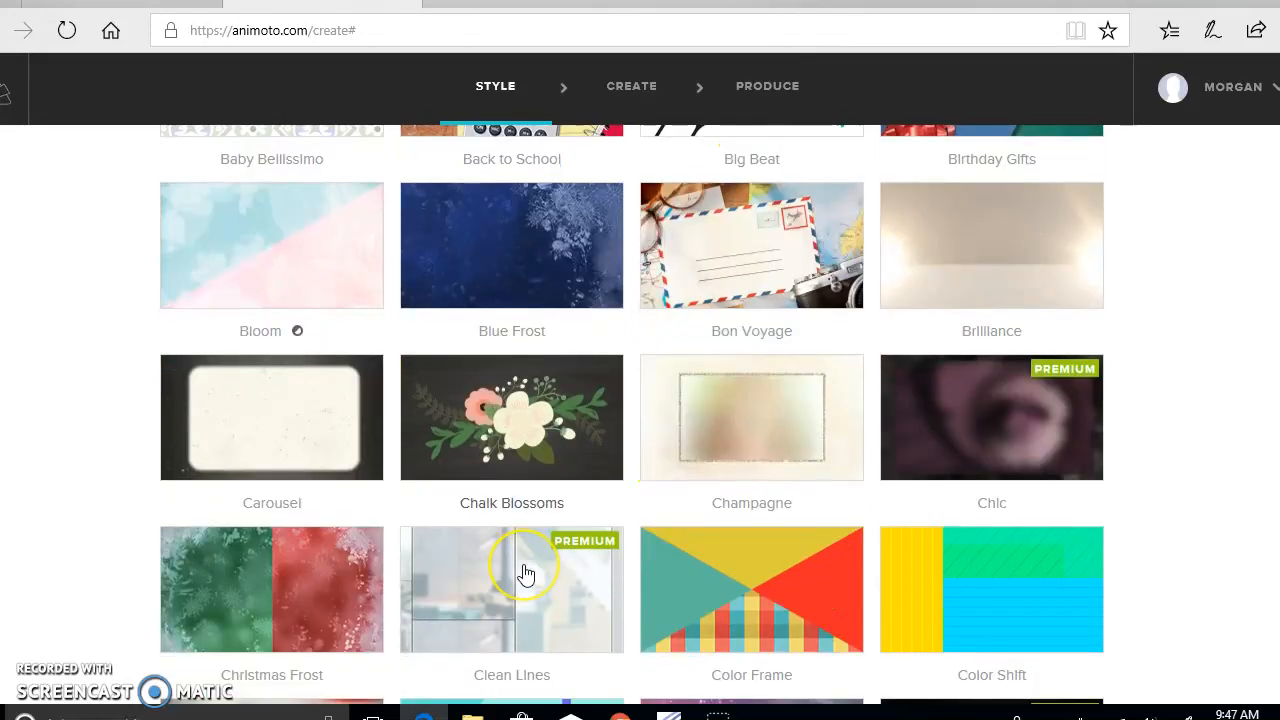
scroll(525, 575, up, 3)
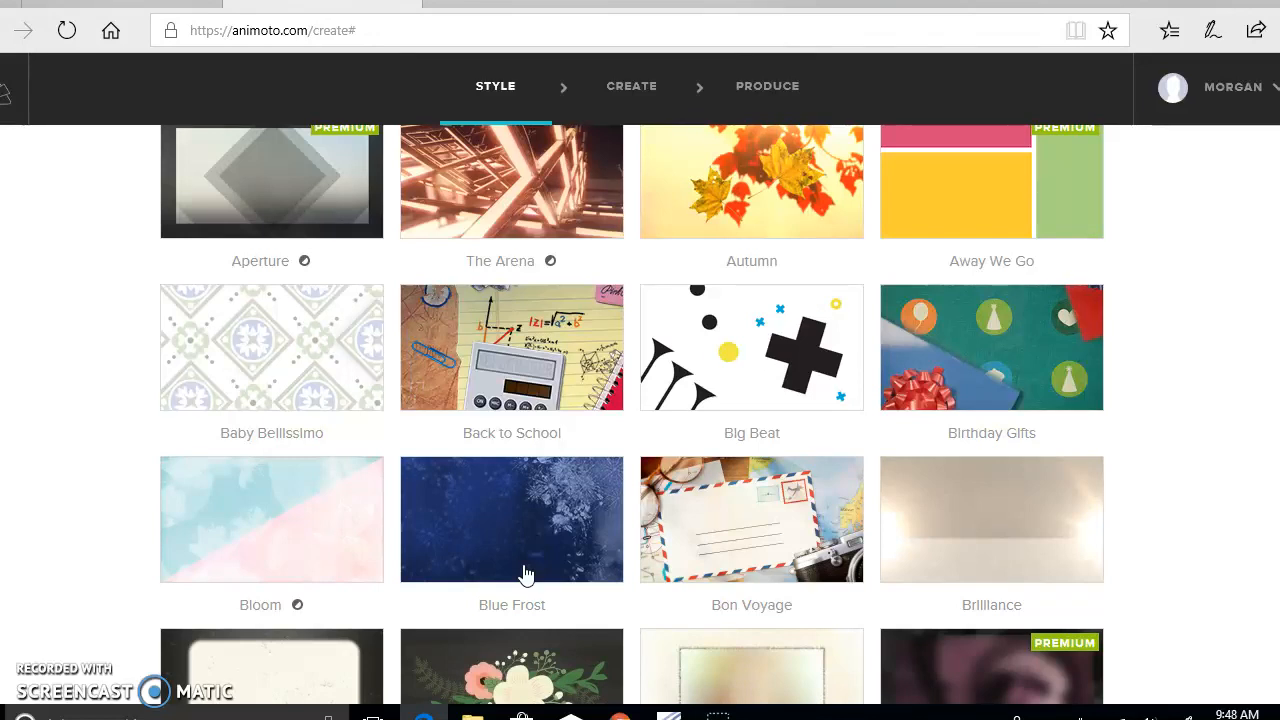
- Preview the Bon Voyage style, create a video with it and skip the introductory tour
click(718, 548)
click(718, 548)
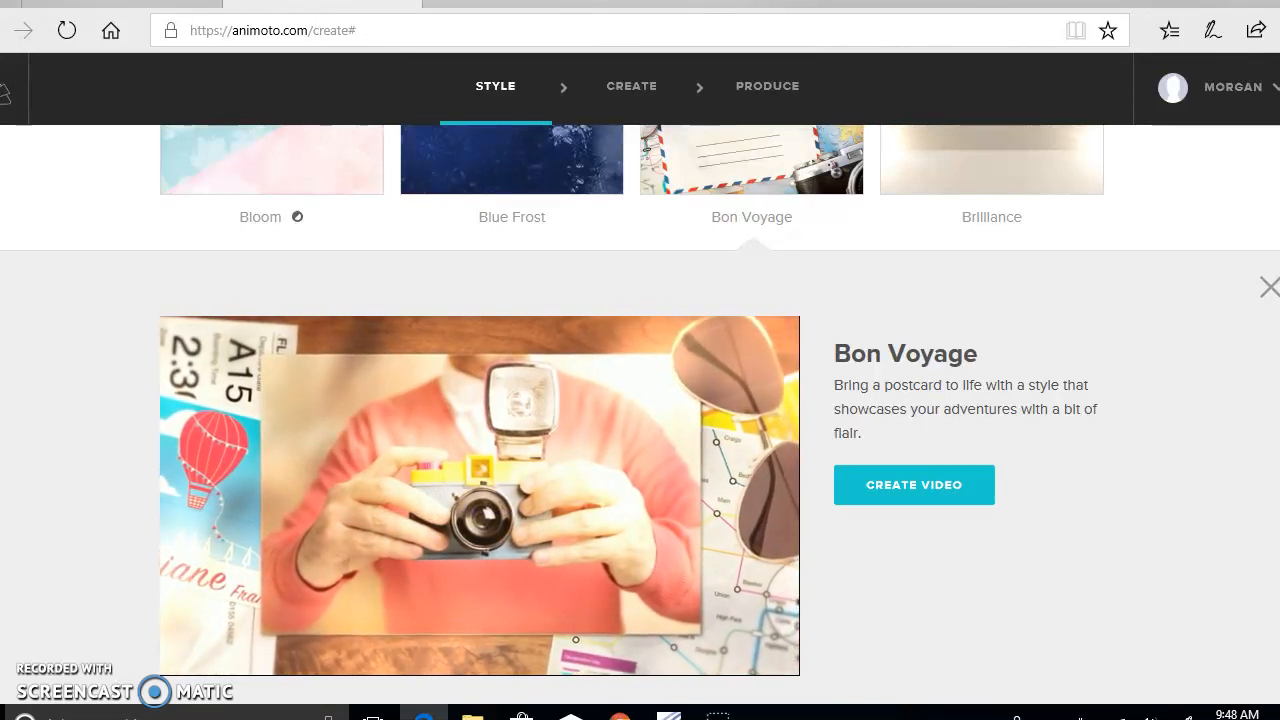
mouse_move(207, 448)
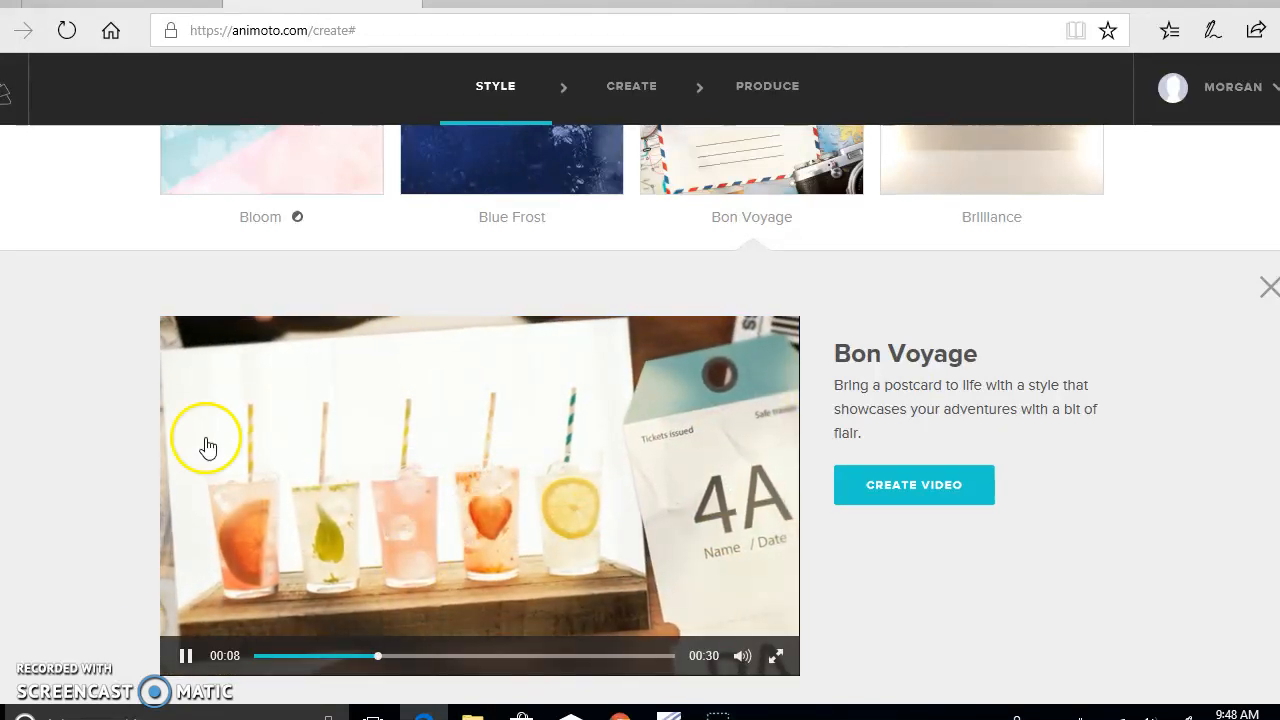
click(182, 657)
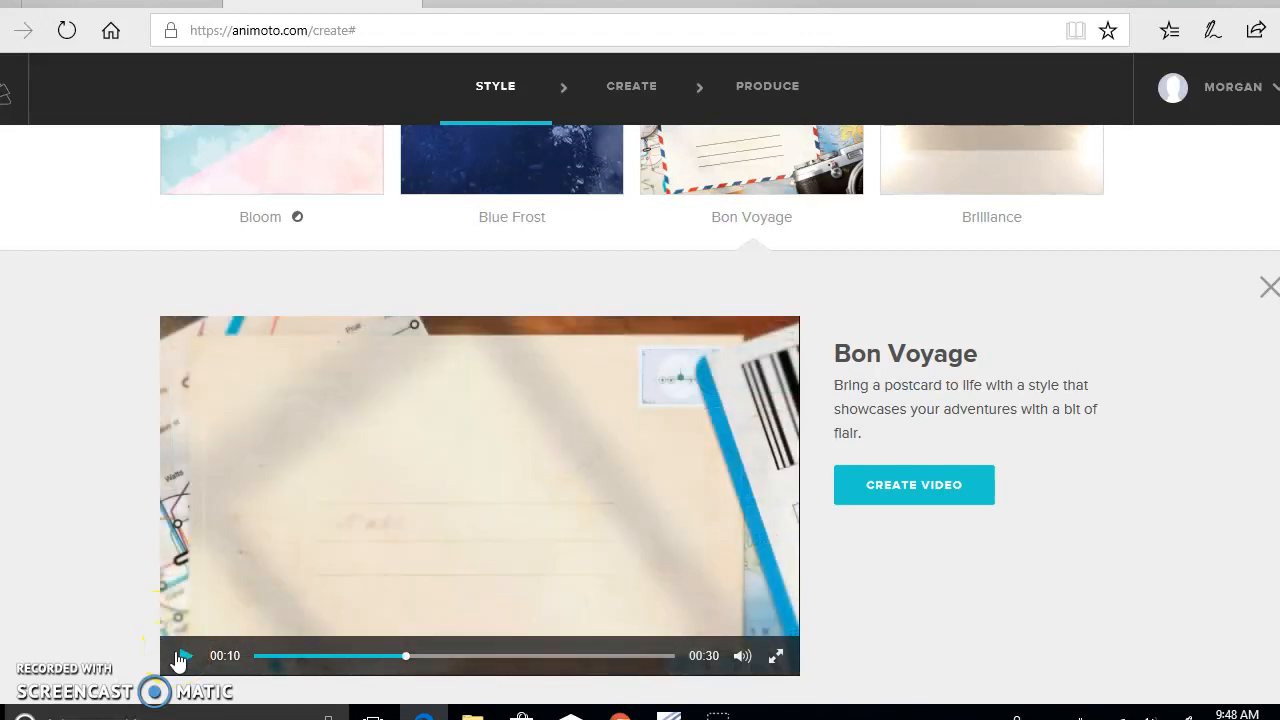
click(891, 485)
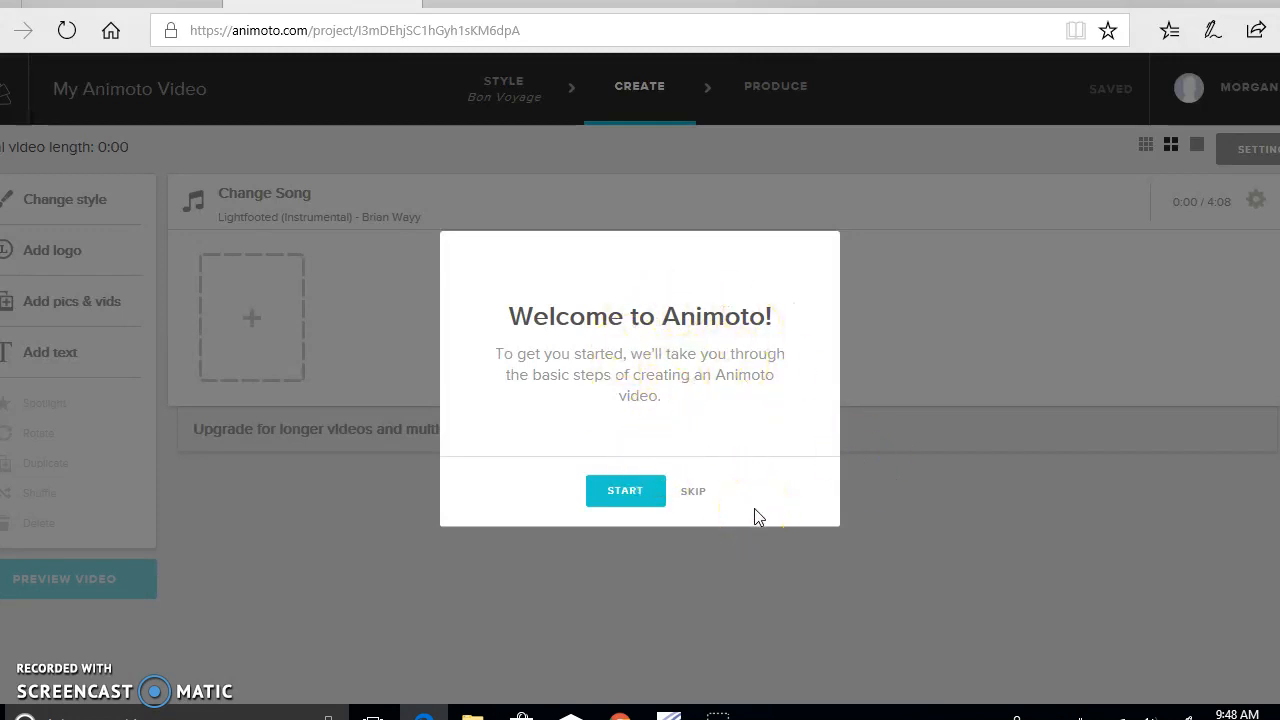
click(694, 494)
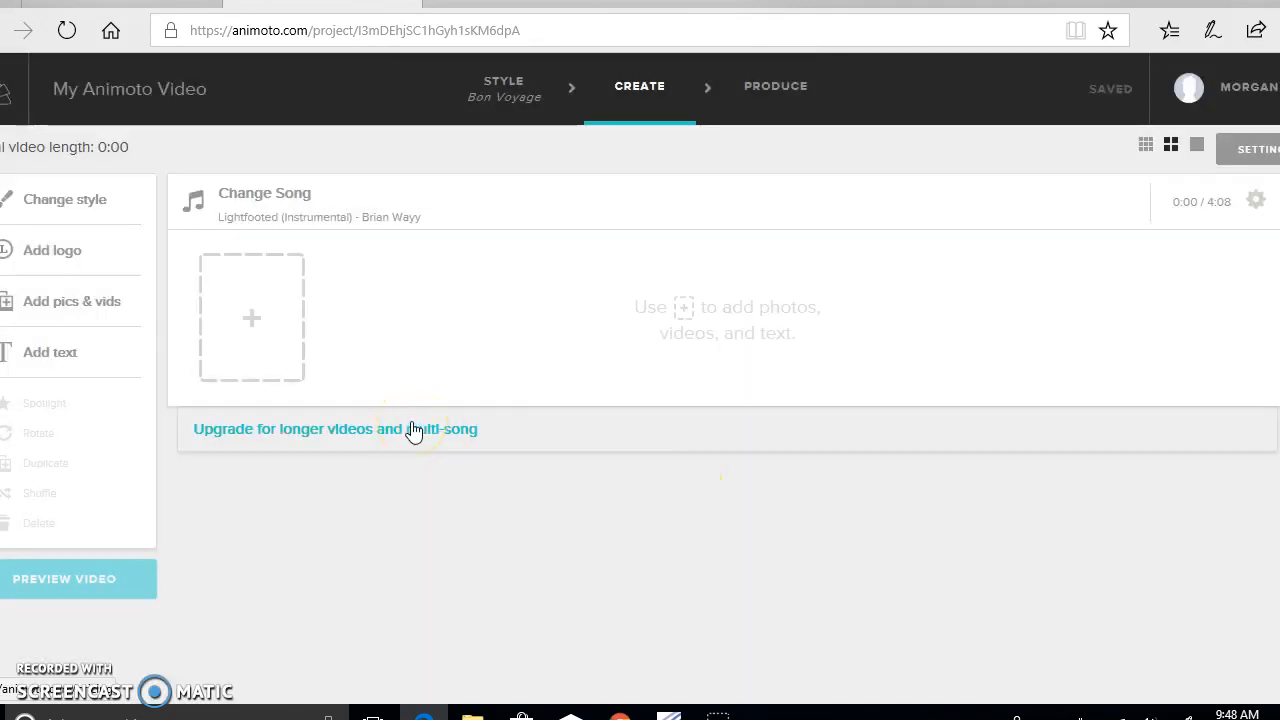
- Add a text slide titled "The Watsons go to Birmingham" with the subtitle "by Christopher Paul Curtis" and save it
click(252, 325)
click(297, 420)
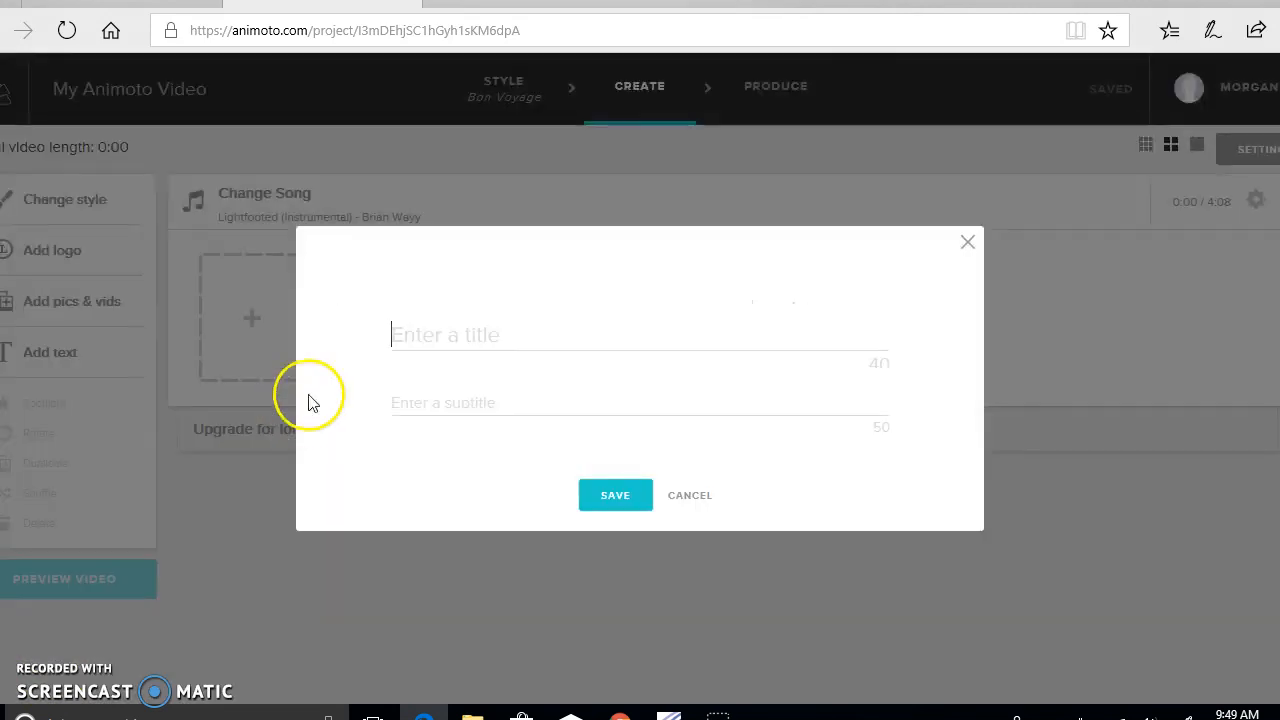
text(The Watson)
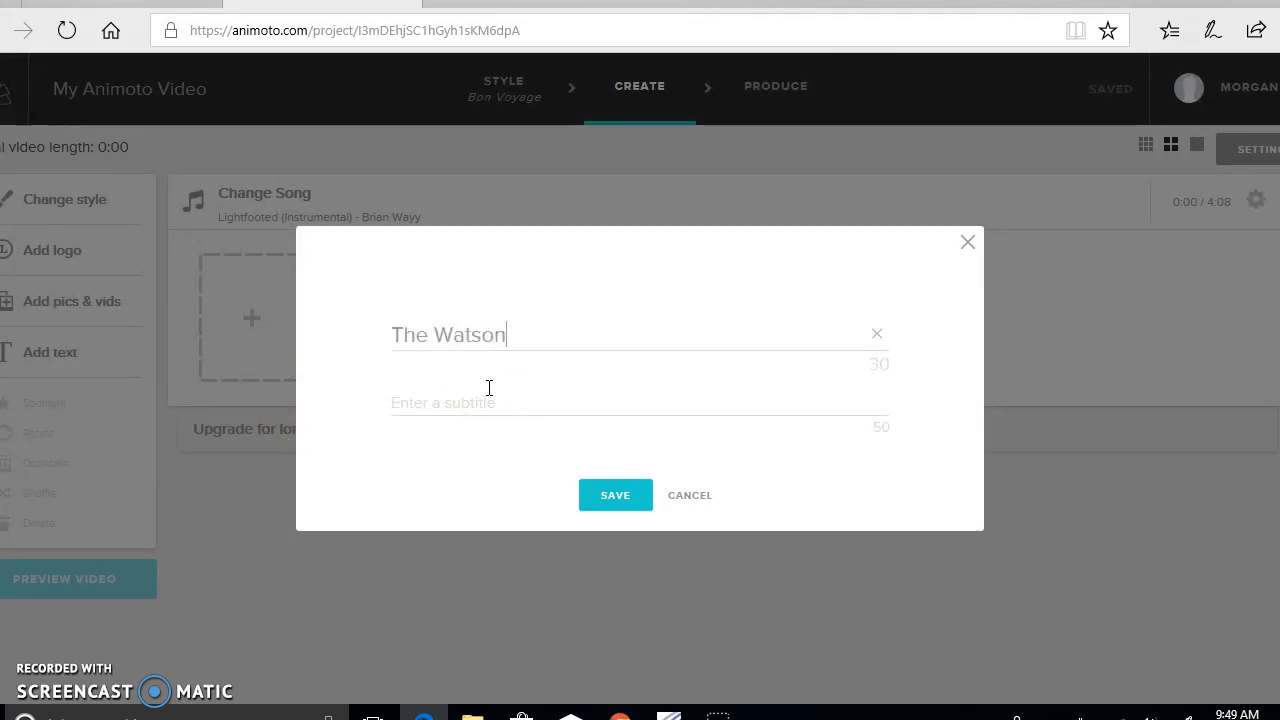
text('s g)
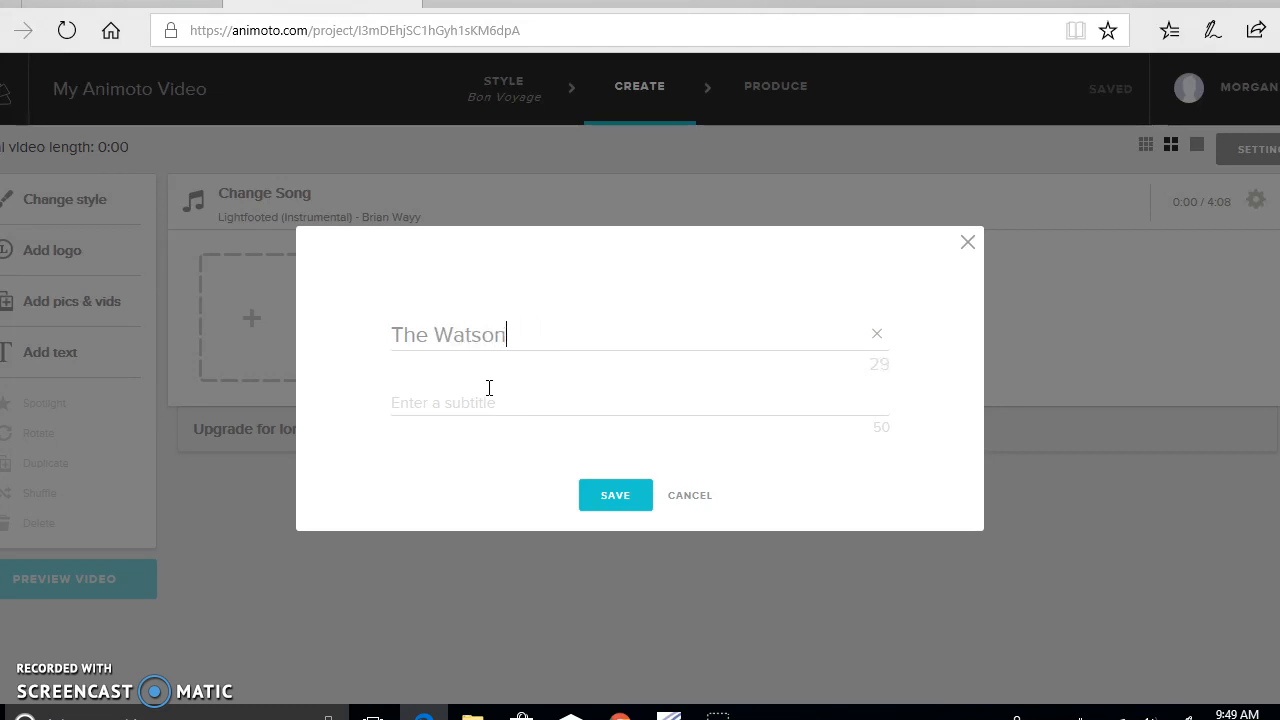
text( to Bir)
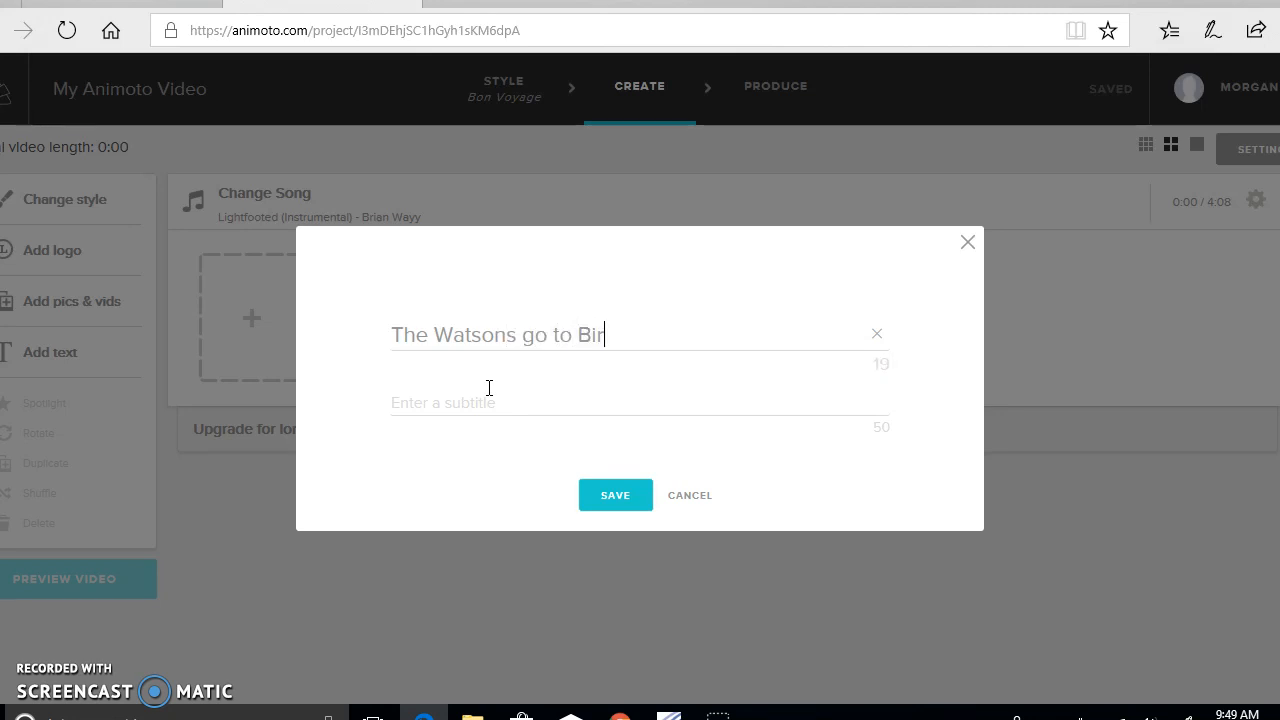
text(mingham)
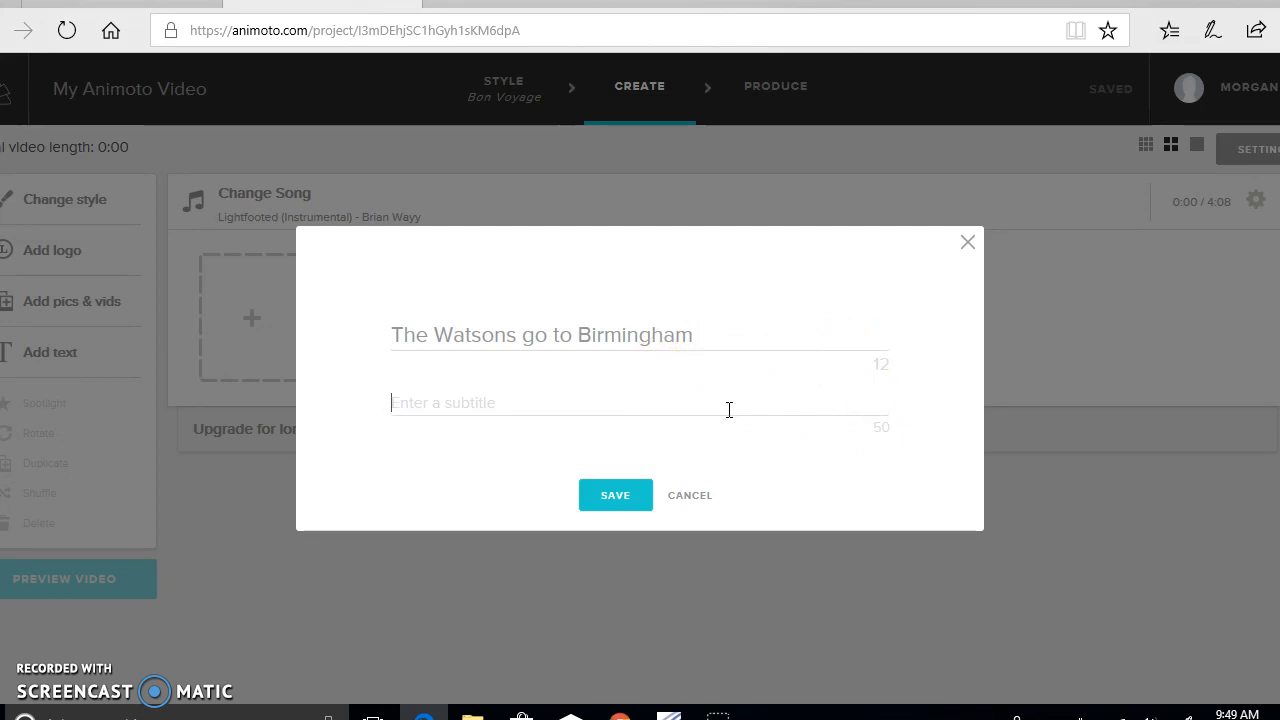
text(by Christopher paul Curtis)
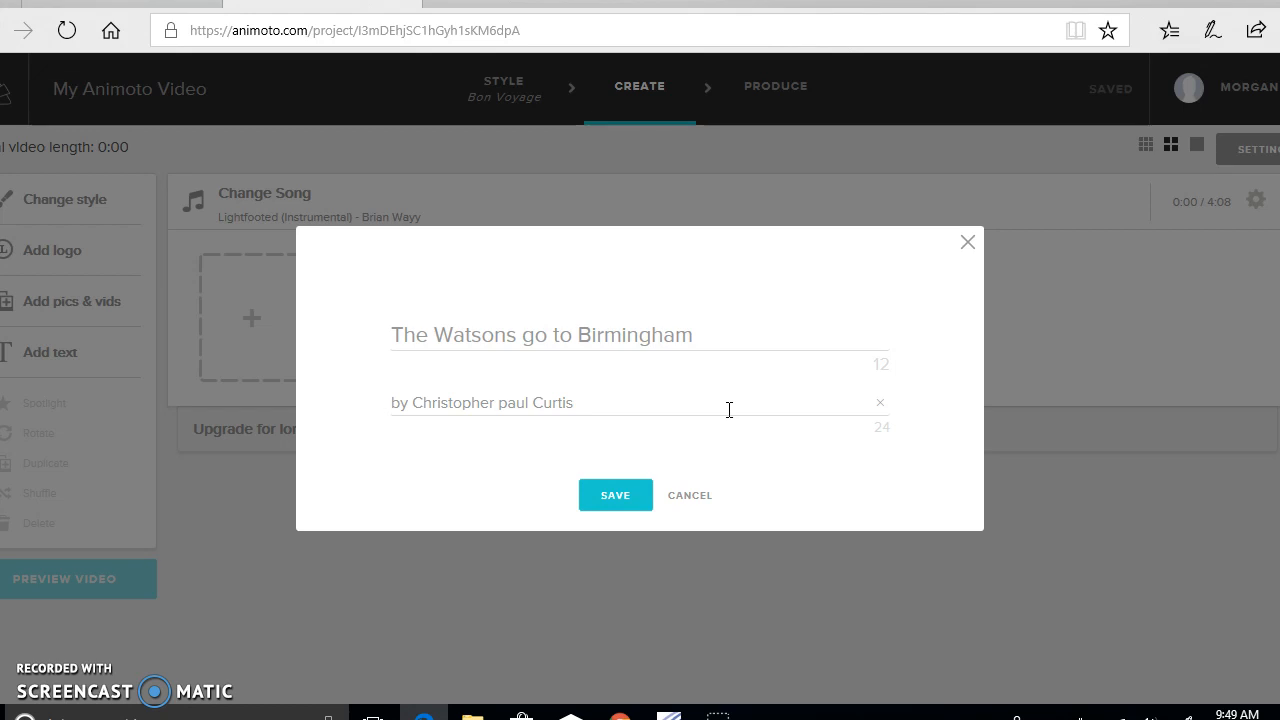
click(508, 402)
key(BackSpace)
text(P)
click(640, 500)
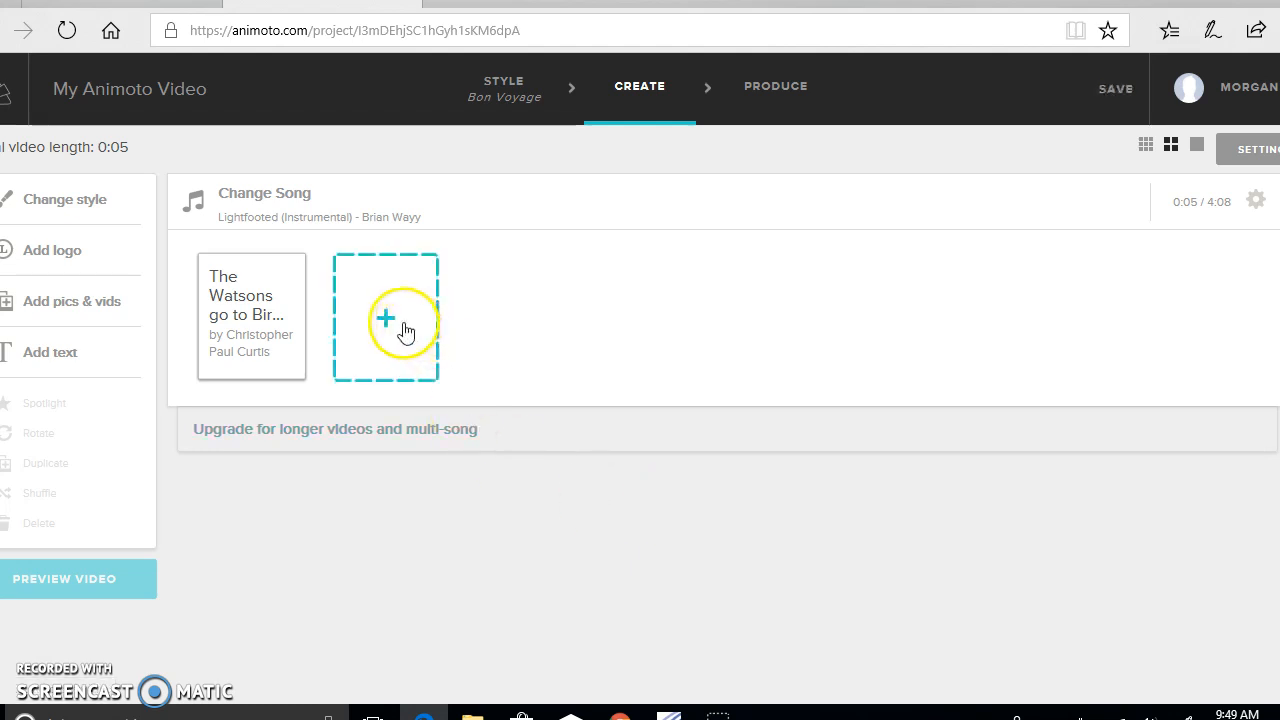
- Start a second text slide, check the character notes in the Book Talk pre-write document in Google Chrome and return to Animoto
click(432, 341)
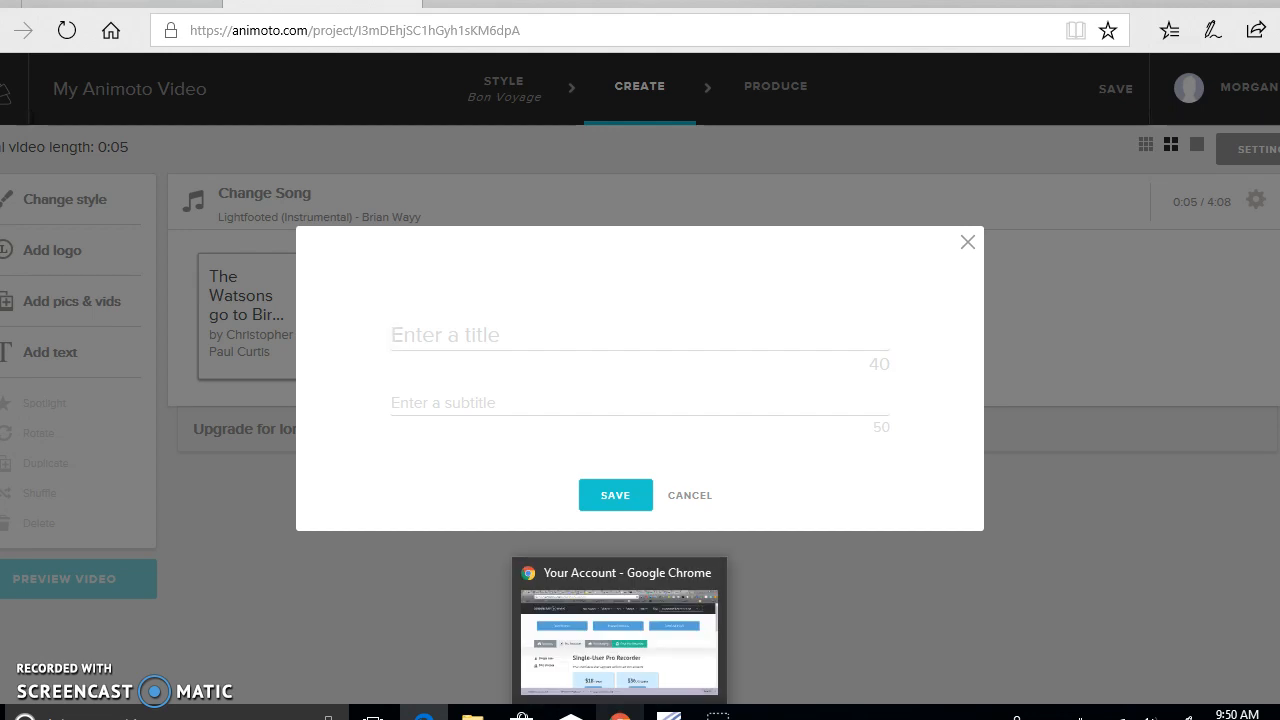
click(620, 712)
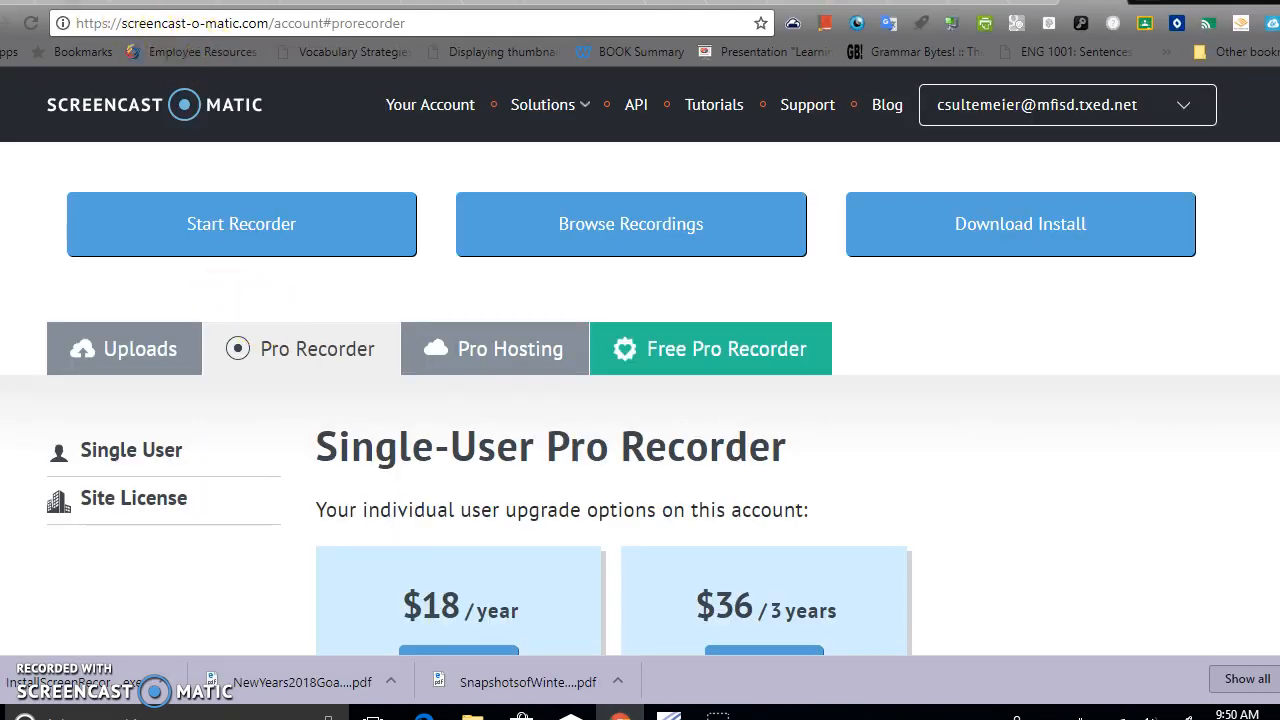
click(232, 5)
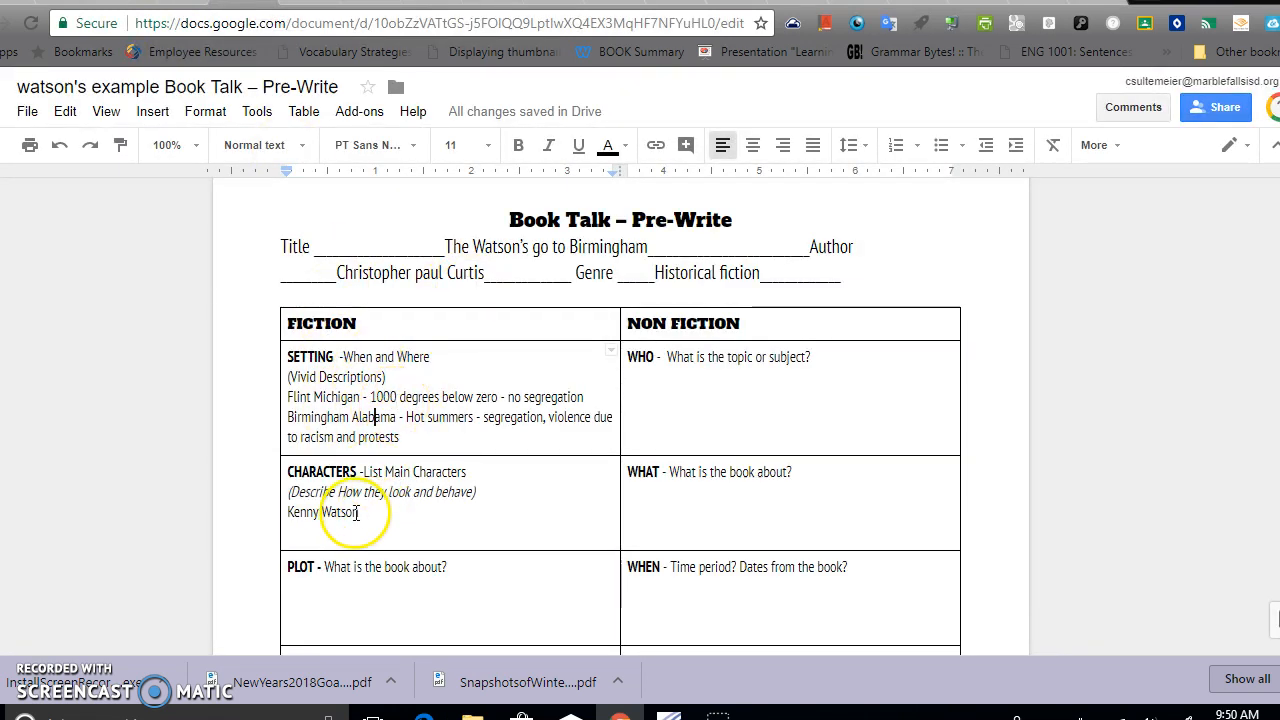
mouse_move(424, 716)
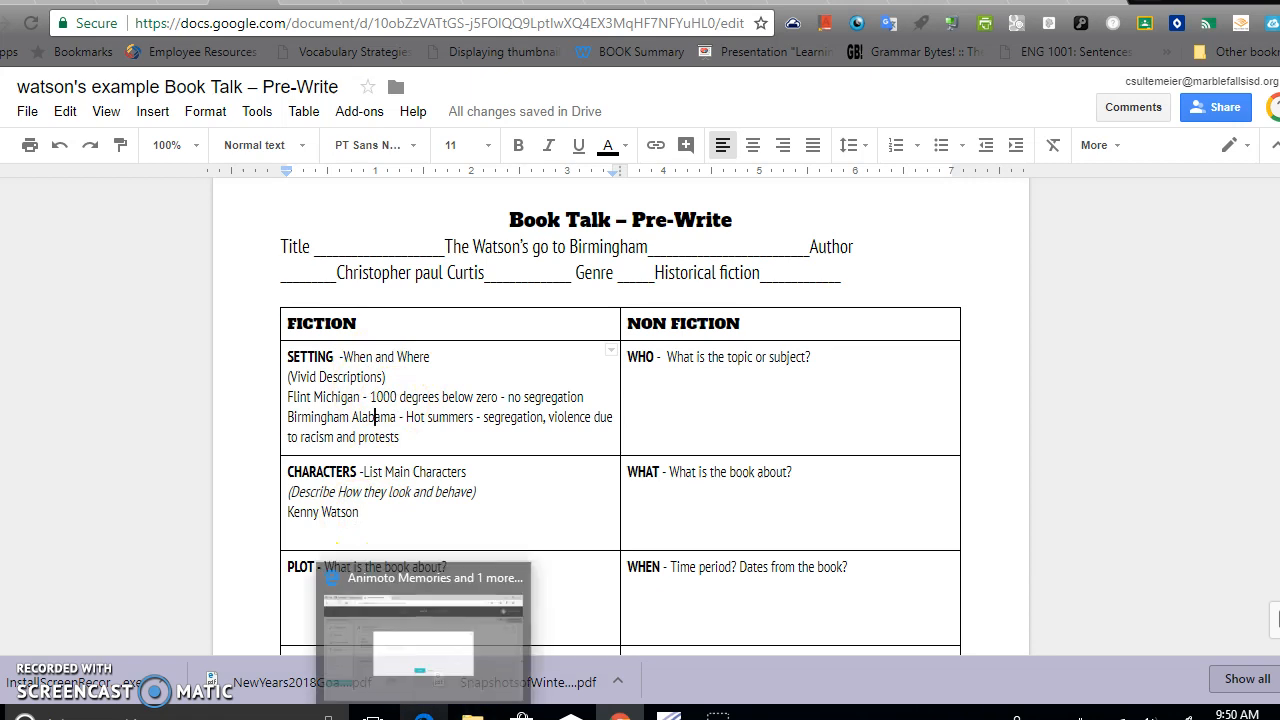
click(422, 620)
- Enter "Kenny Watson" as the title of the second text slide
text(Kenny wats)
key(BackSpace)
key(BackSpace)
key(BackSpace)
key(BackSpace)
text(Watso)
key(BackSpace)
text(i)
key(BackSpace)
text(on)
- Give the second slide the subtitle "smart, crazy eye, bullied, nerd", save it and try to preview the video
click(437, 424)
click(437, 408)
text(smart)
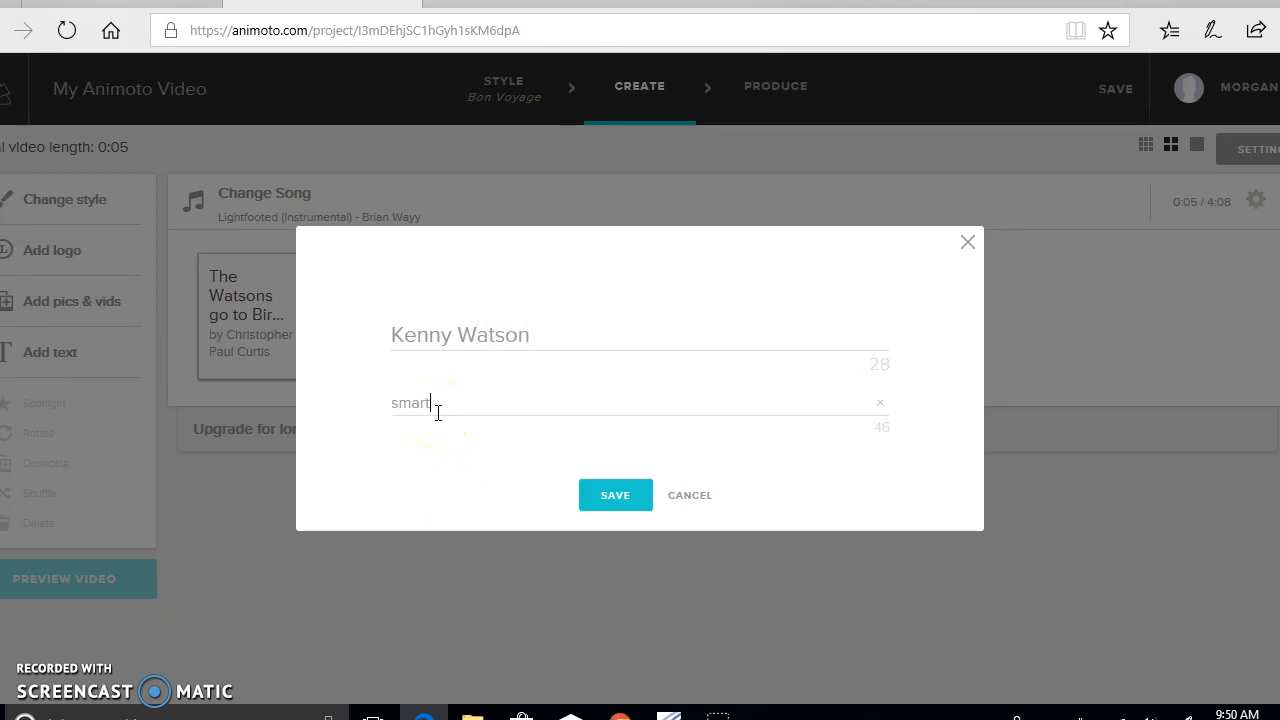
text(, kazy eye)
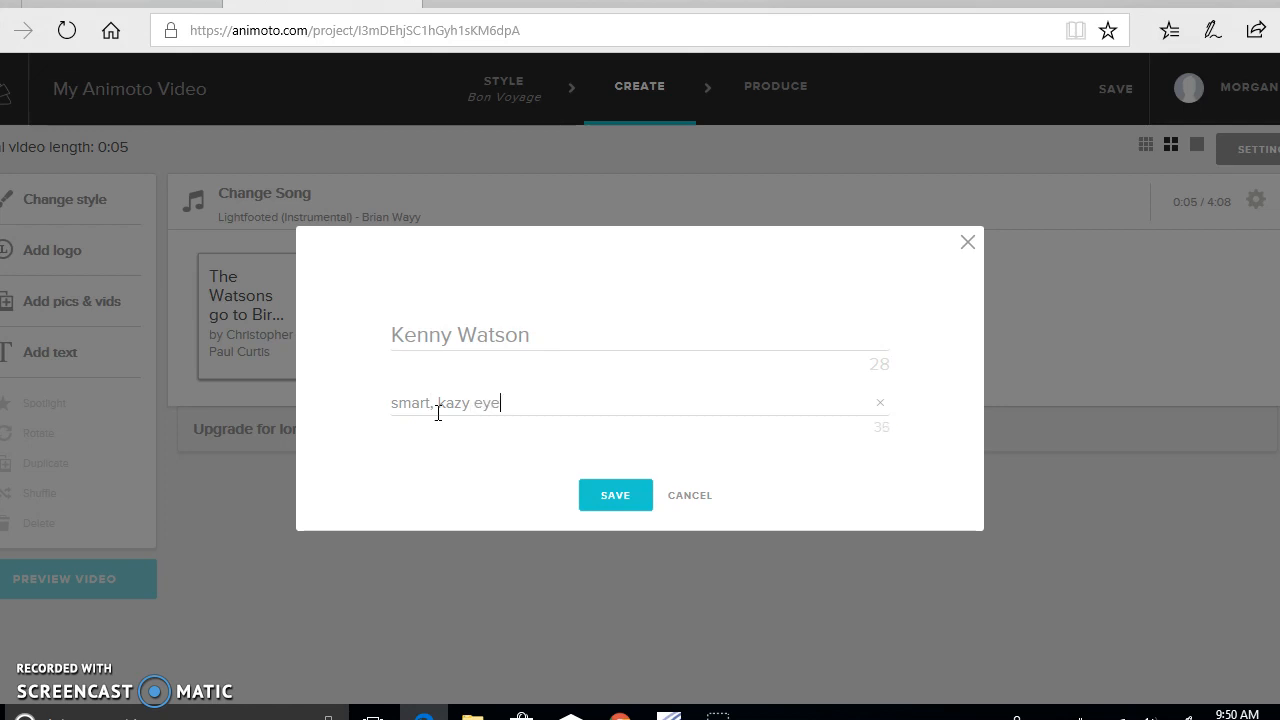
text(, bullied, nerd)
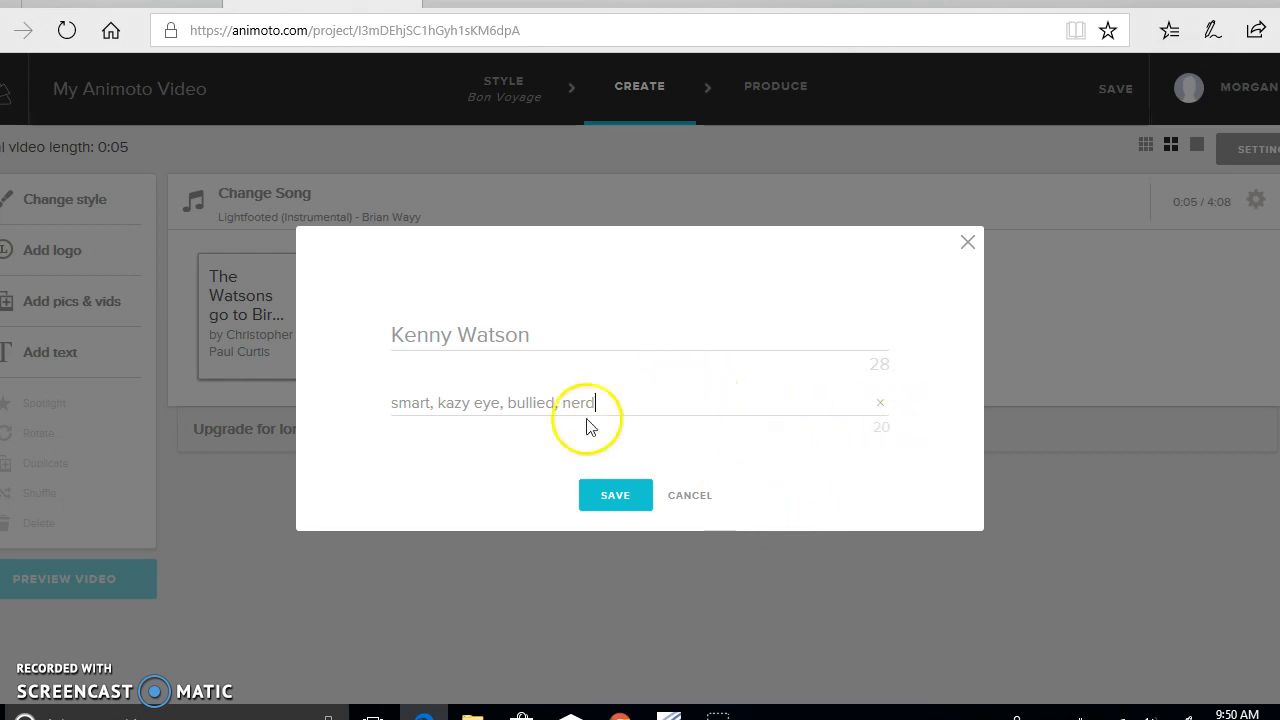
click(449, 402)
key(BackSpace)
text(cr)
click(634, 404)
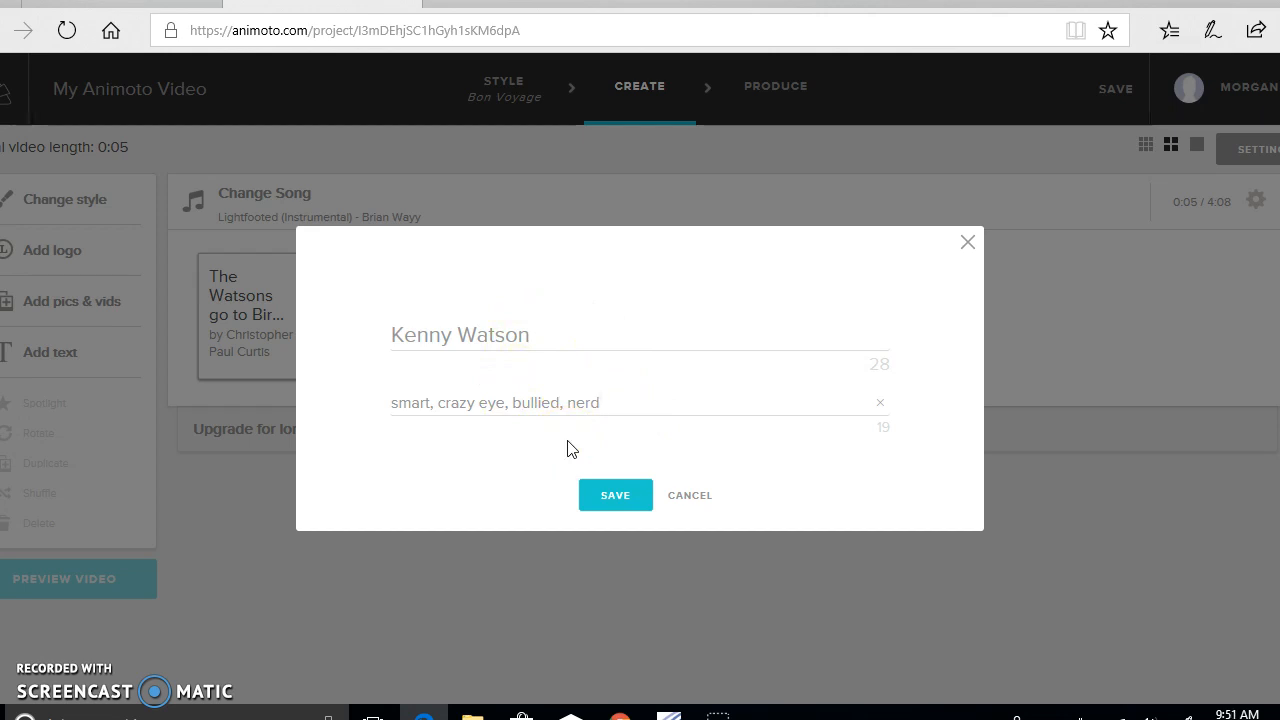
click(605, 497)
click(87, 597)
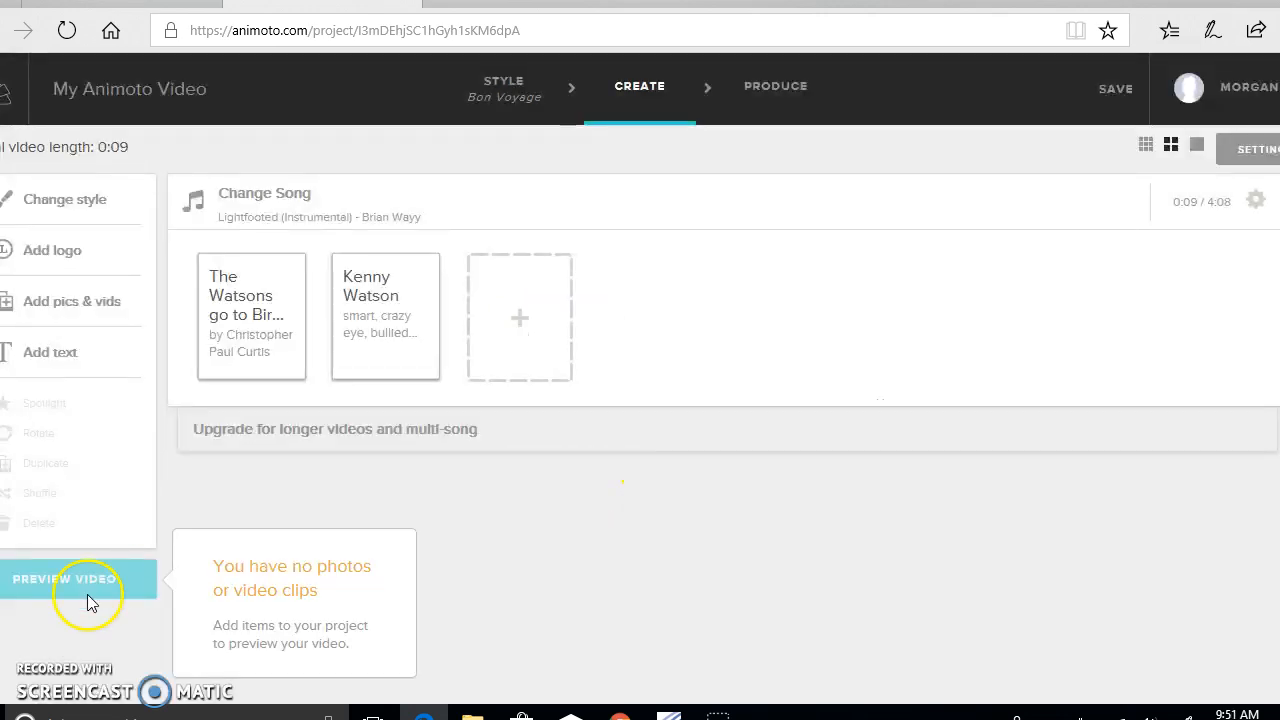
- Start adding a picture after the second slide and open the Scenes album of the free stock photos
click(528, 331)
click(490, 431)
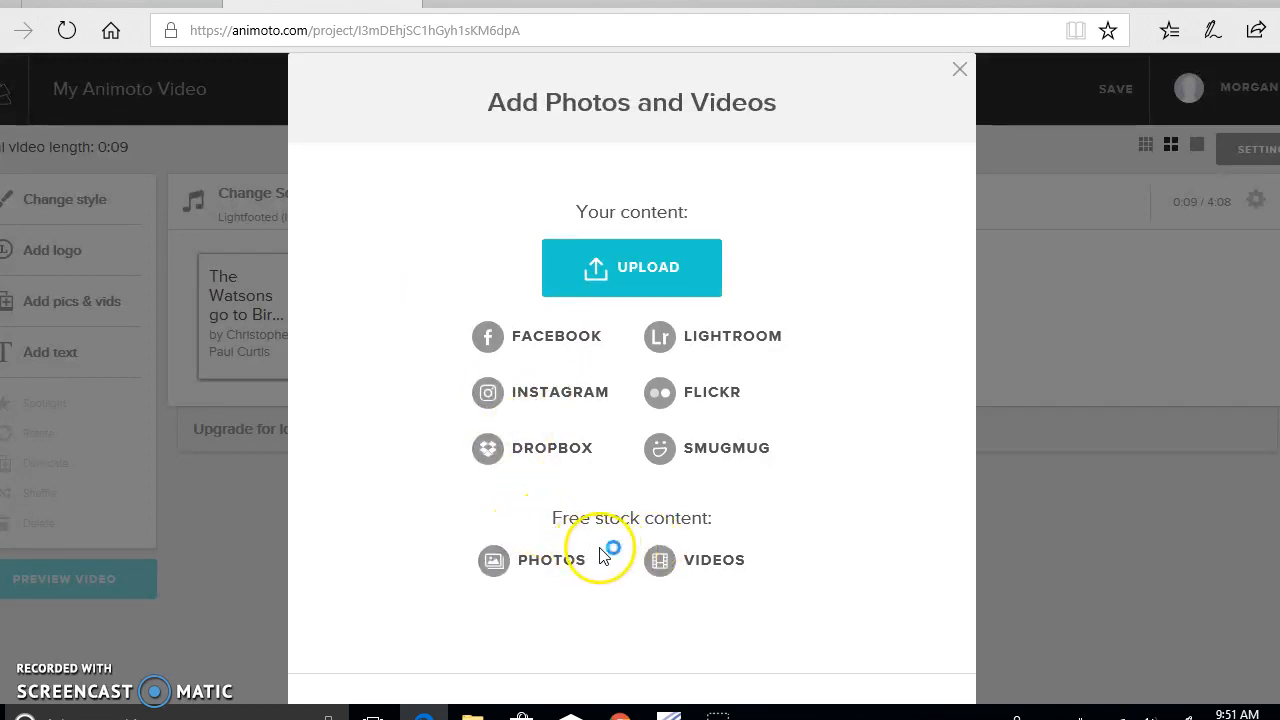
click(562, 563)
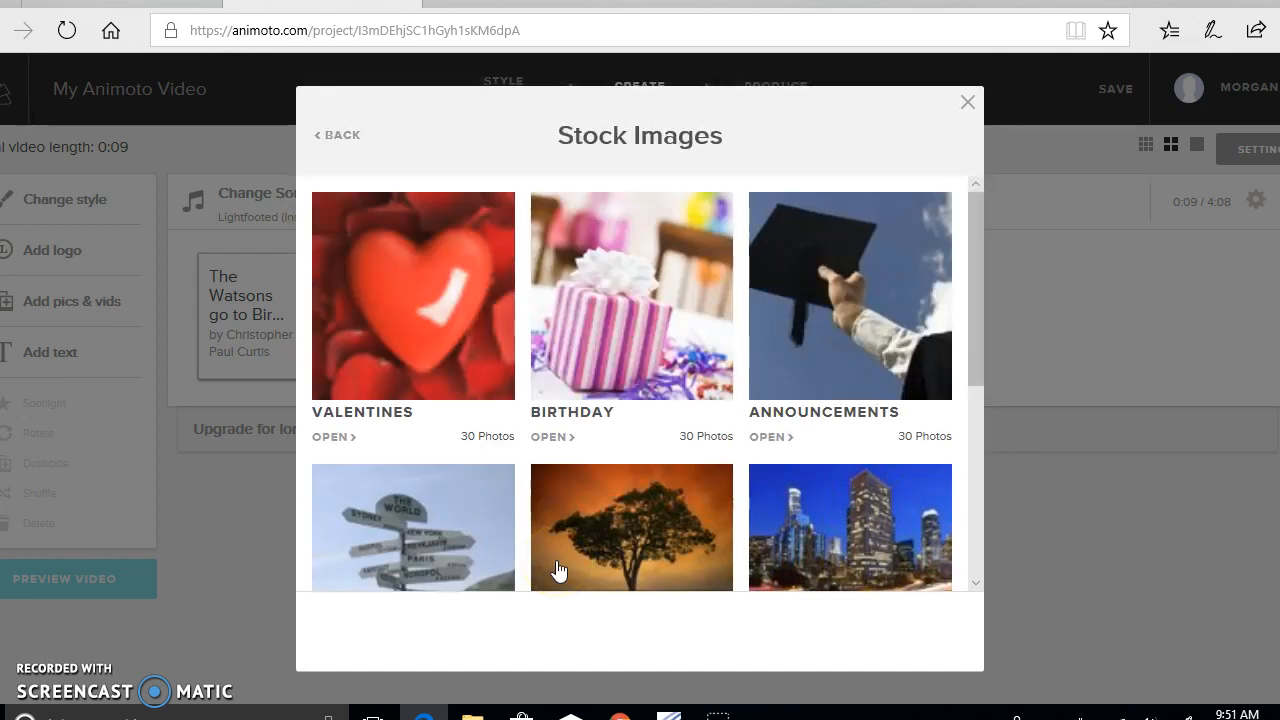
scroll(571, 482, down, 2)
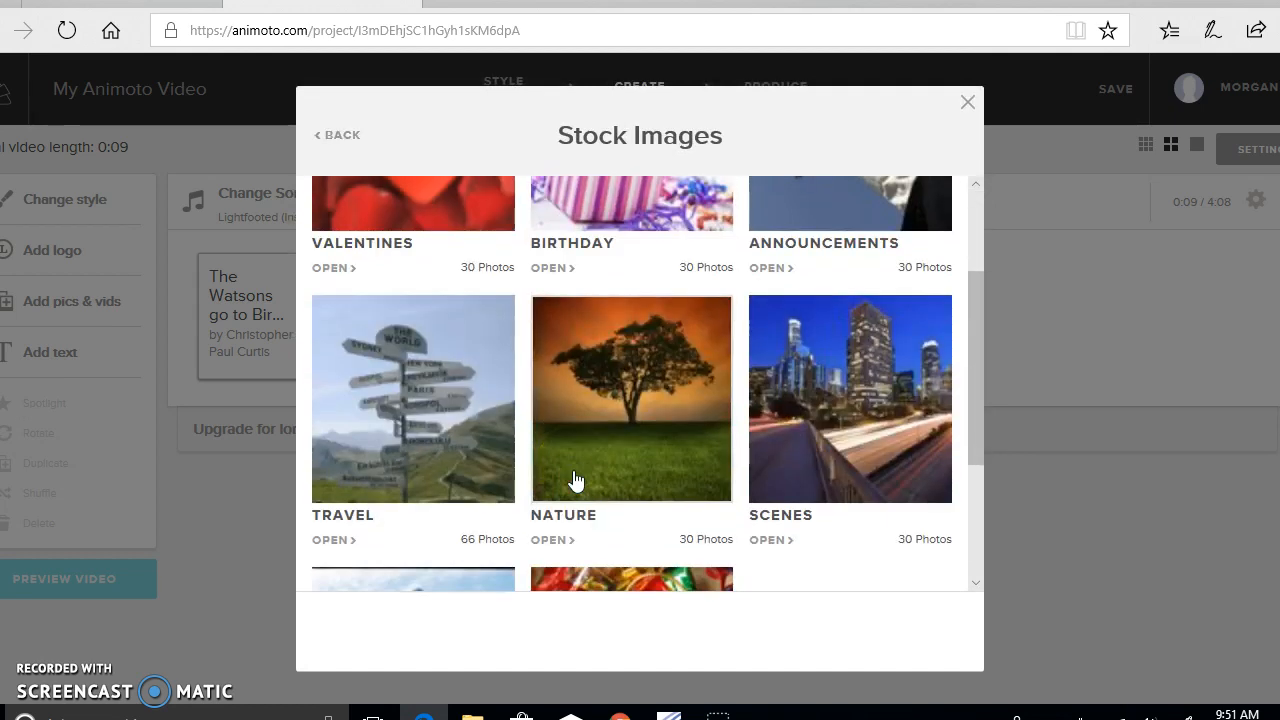
scroll(575, 482, down, 1)
click(871, 320)
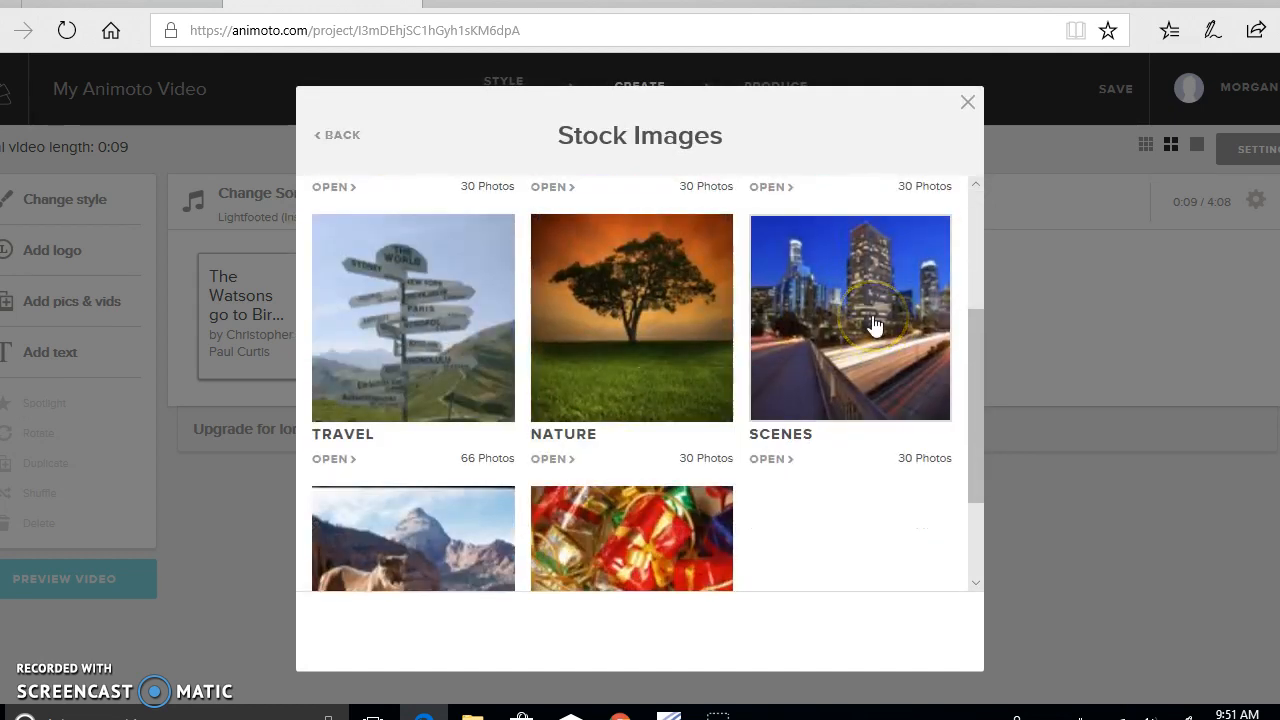
click(771, 460)
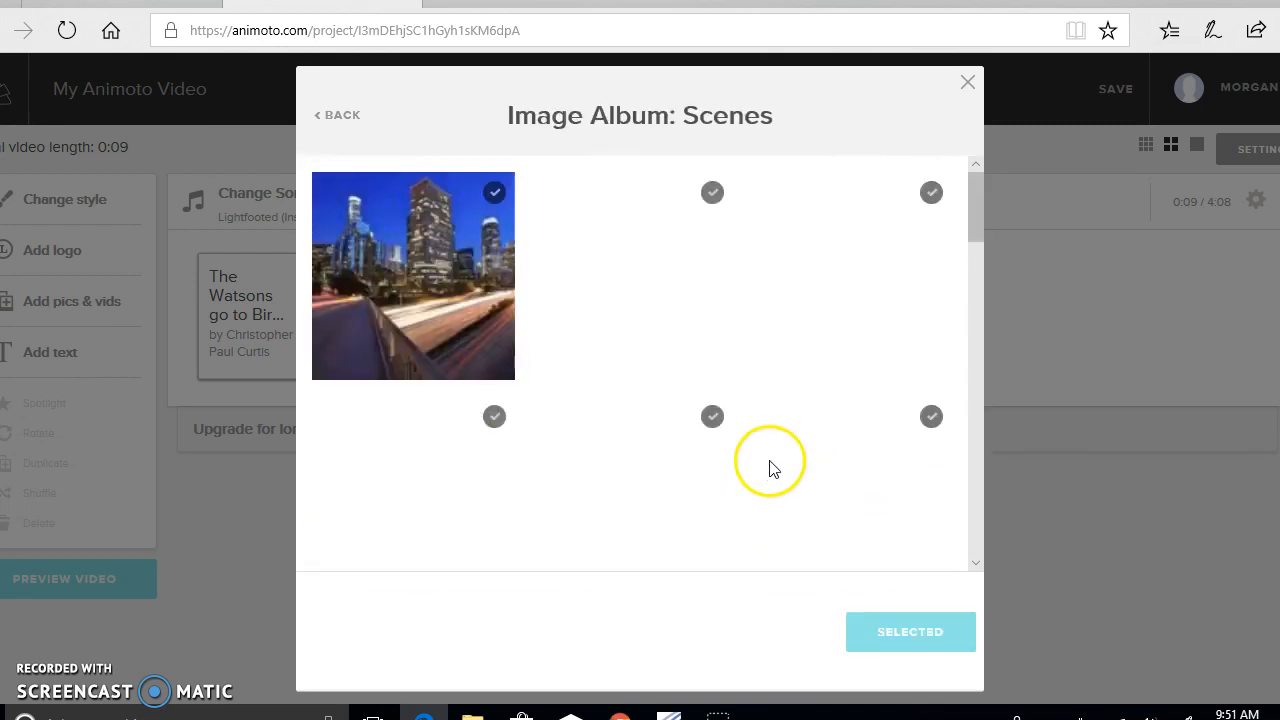
- Add the Scenes photo of the red brick building with fire escapes to the video
scroll(618, 516, down, 3)
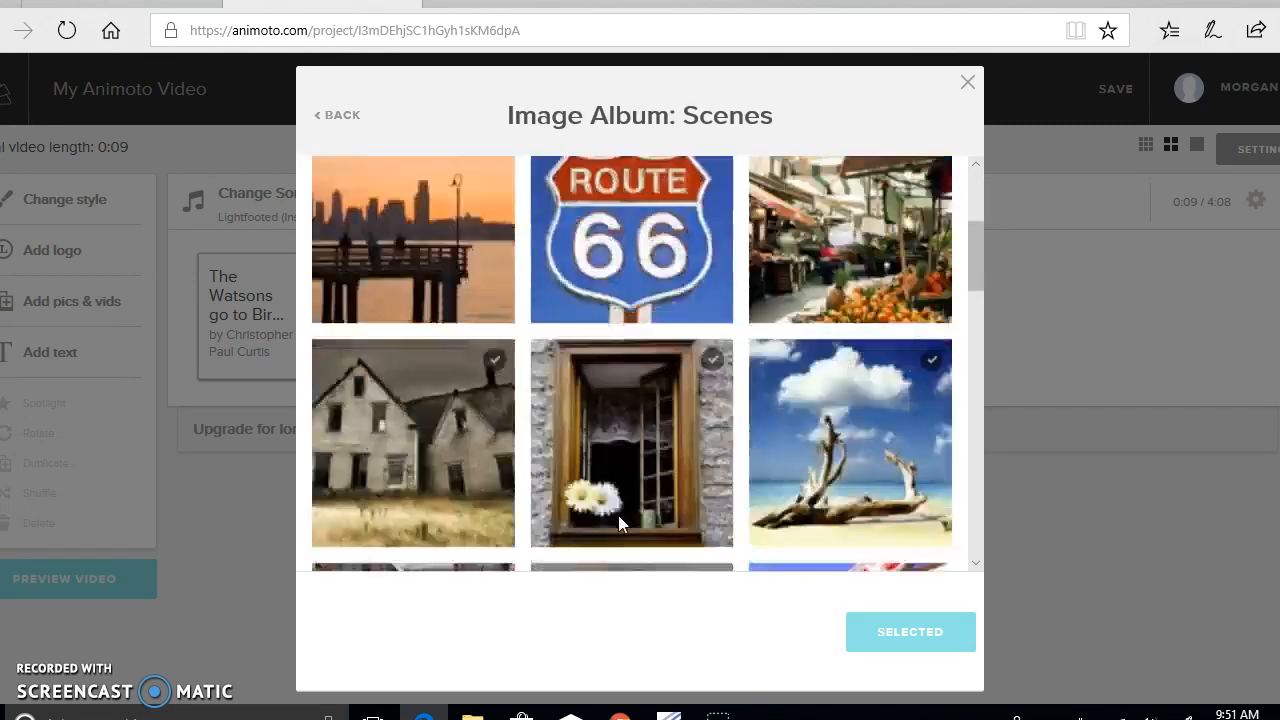
scroll(618, 515, down, 6)
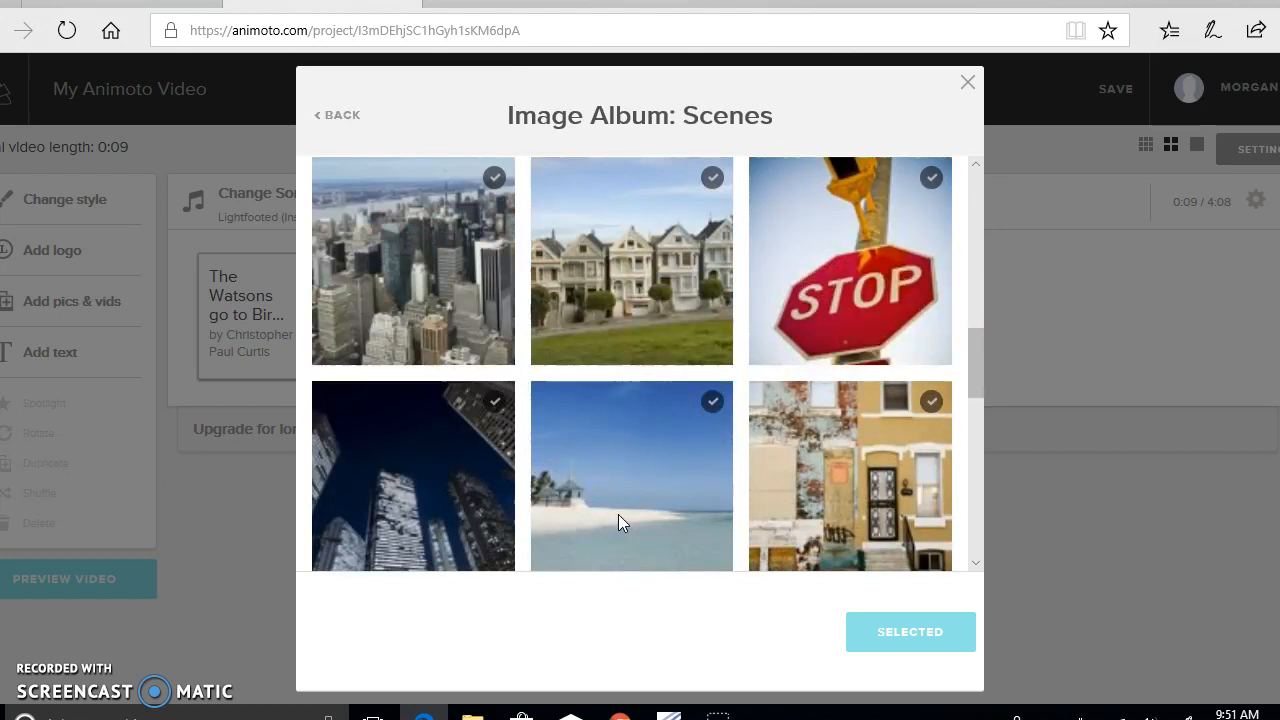
scroll(618, 520, up, 4)
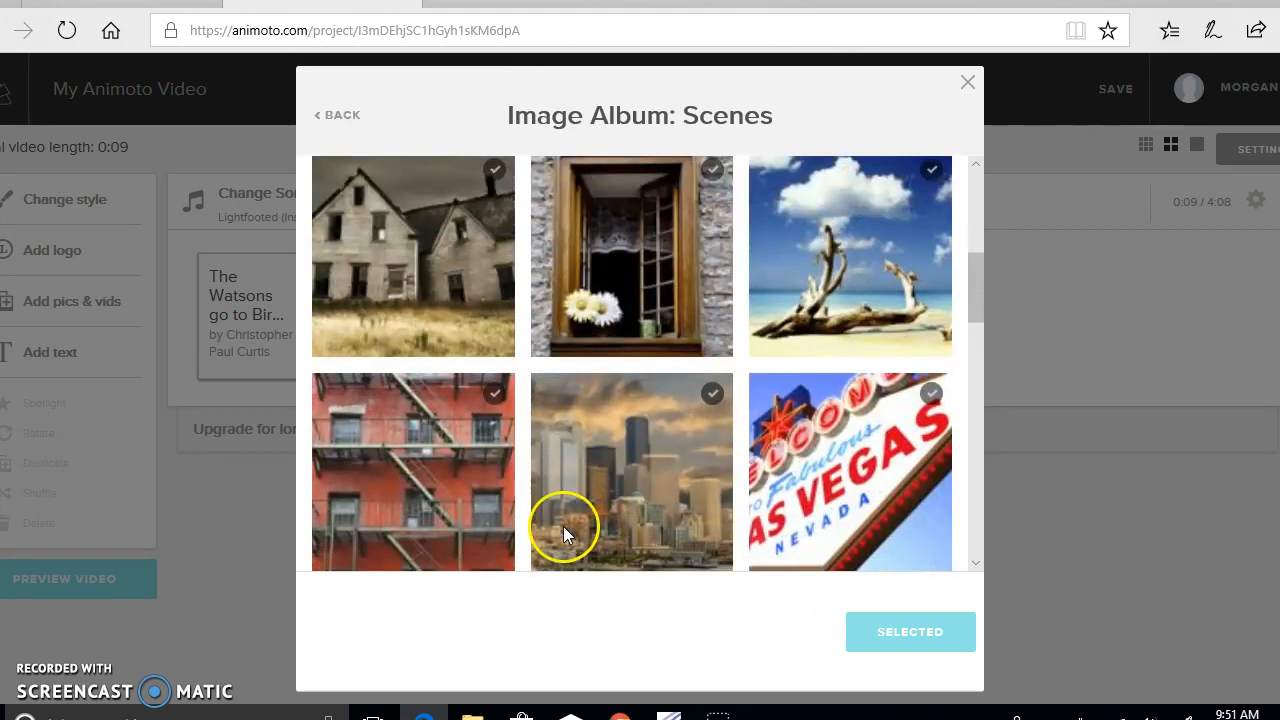
click(446, 480)
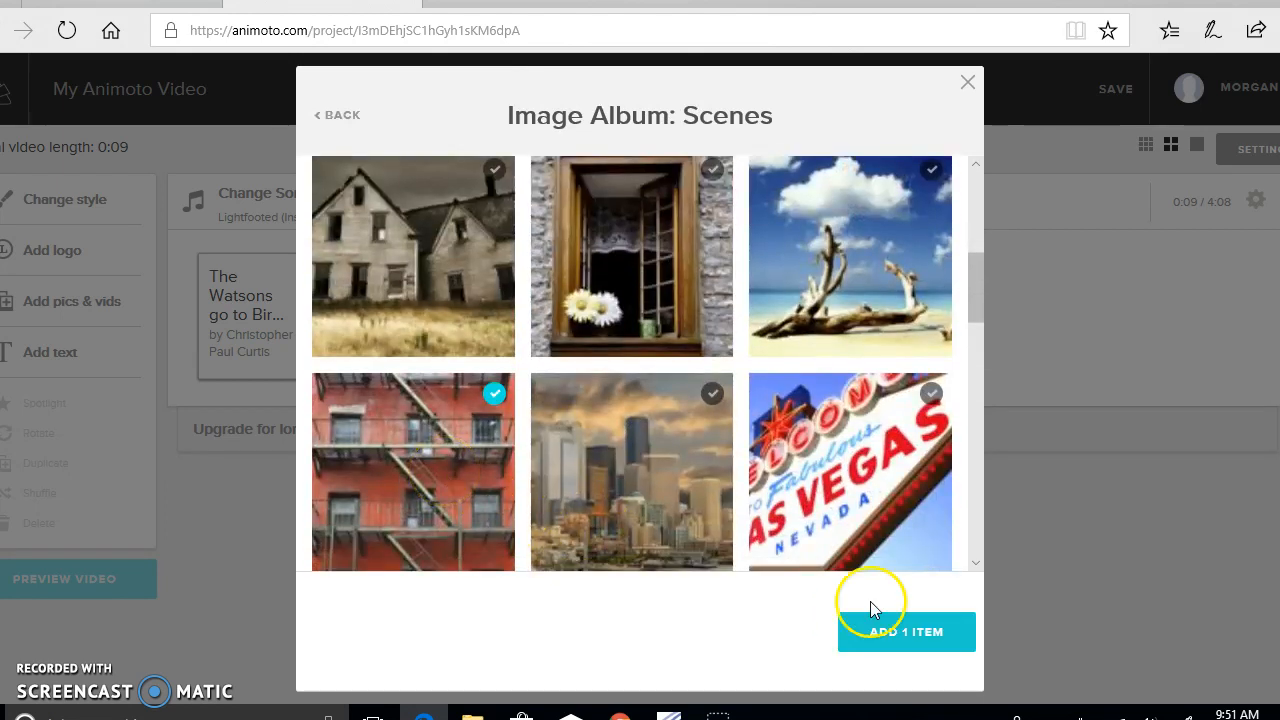
click(900, 630)
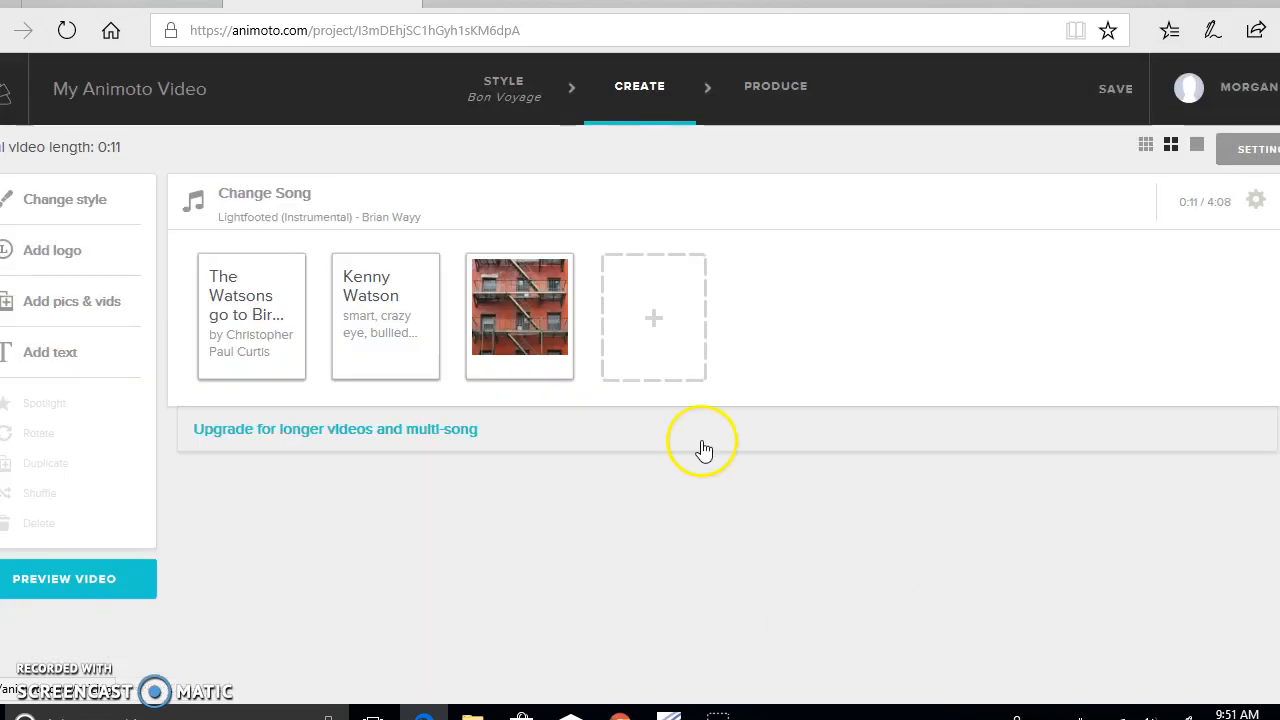
click(654, 325)
click(628, 428)
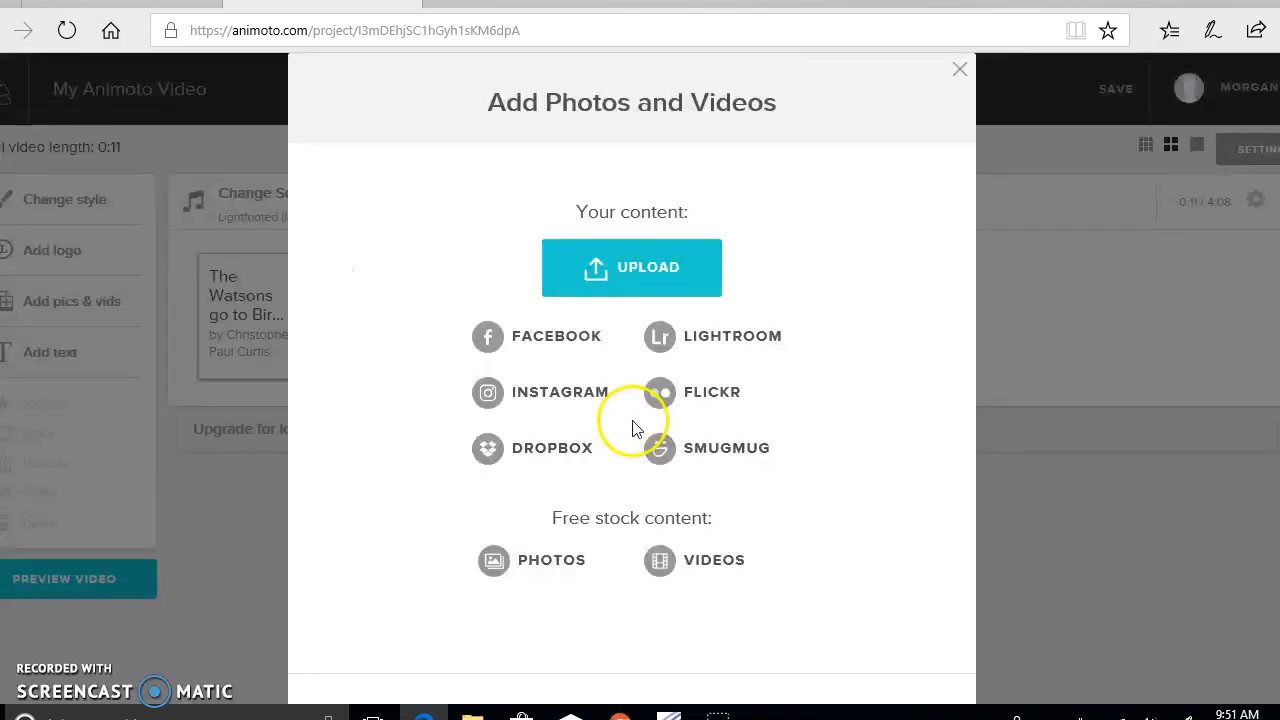
click(625, 296)
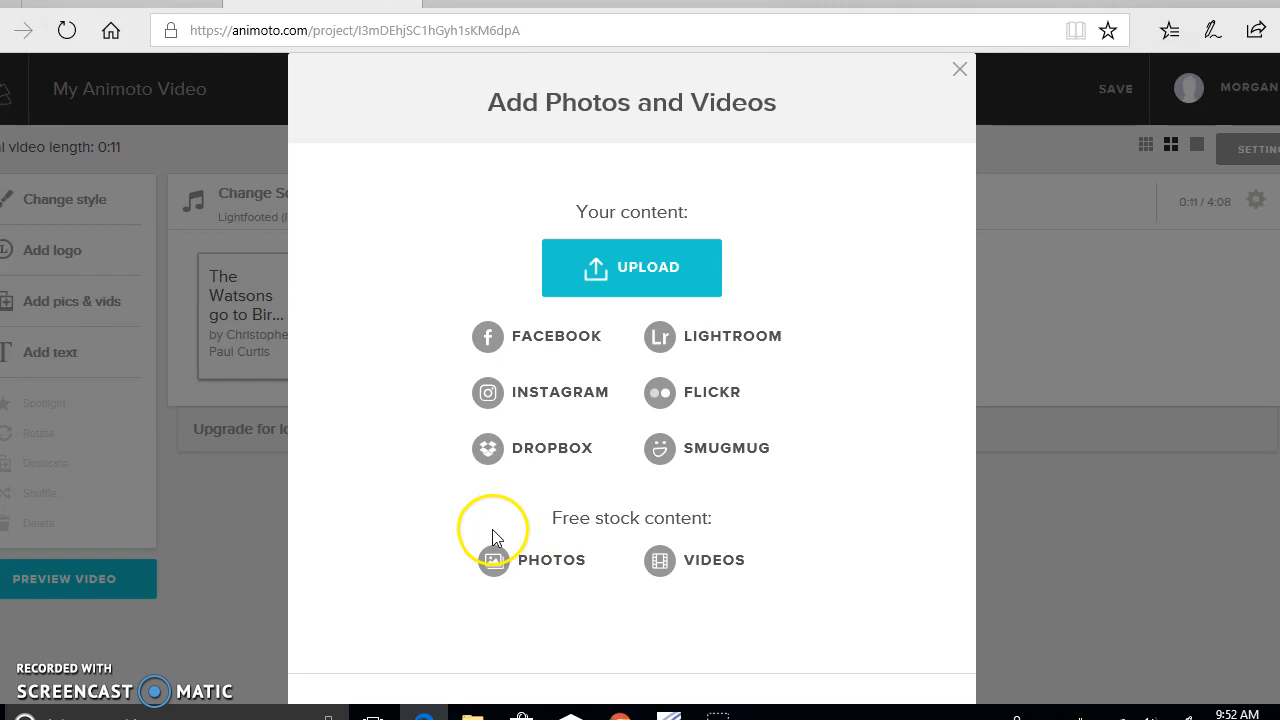
click(959, 70)
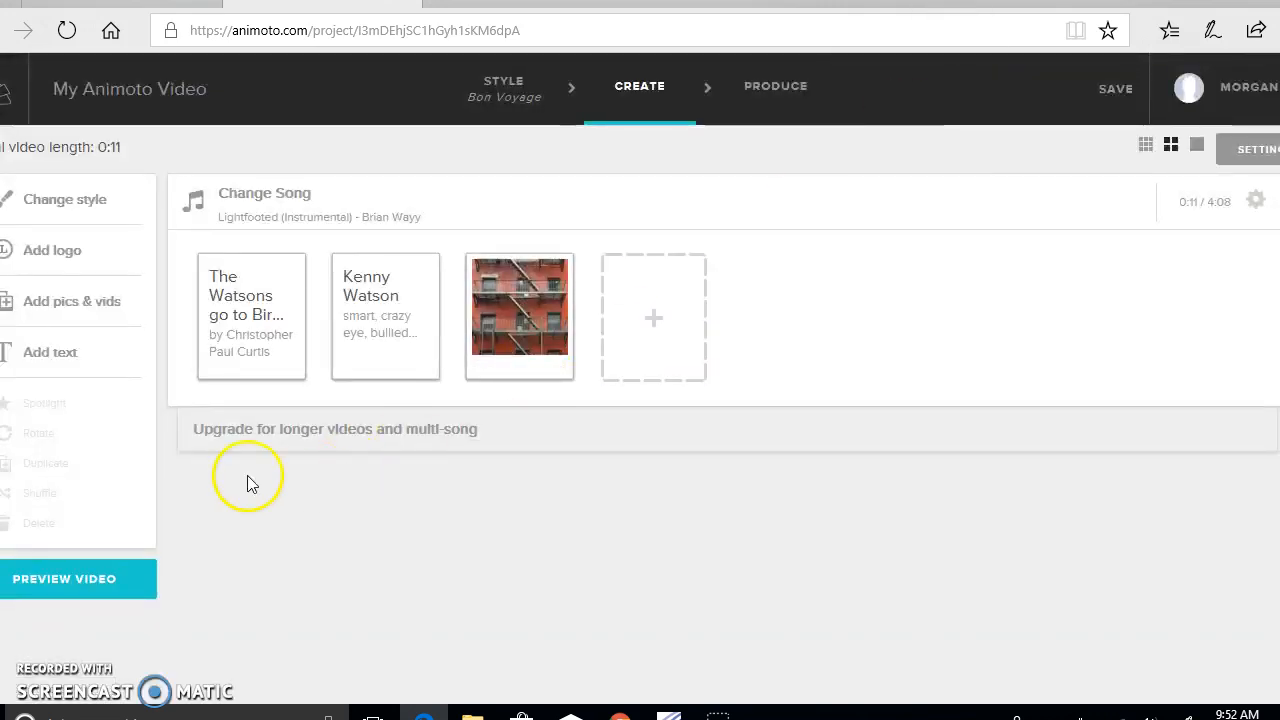
- Save the project and generate a preview of the video, dismissing the tip about producing it
click(79, 597)
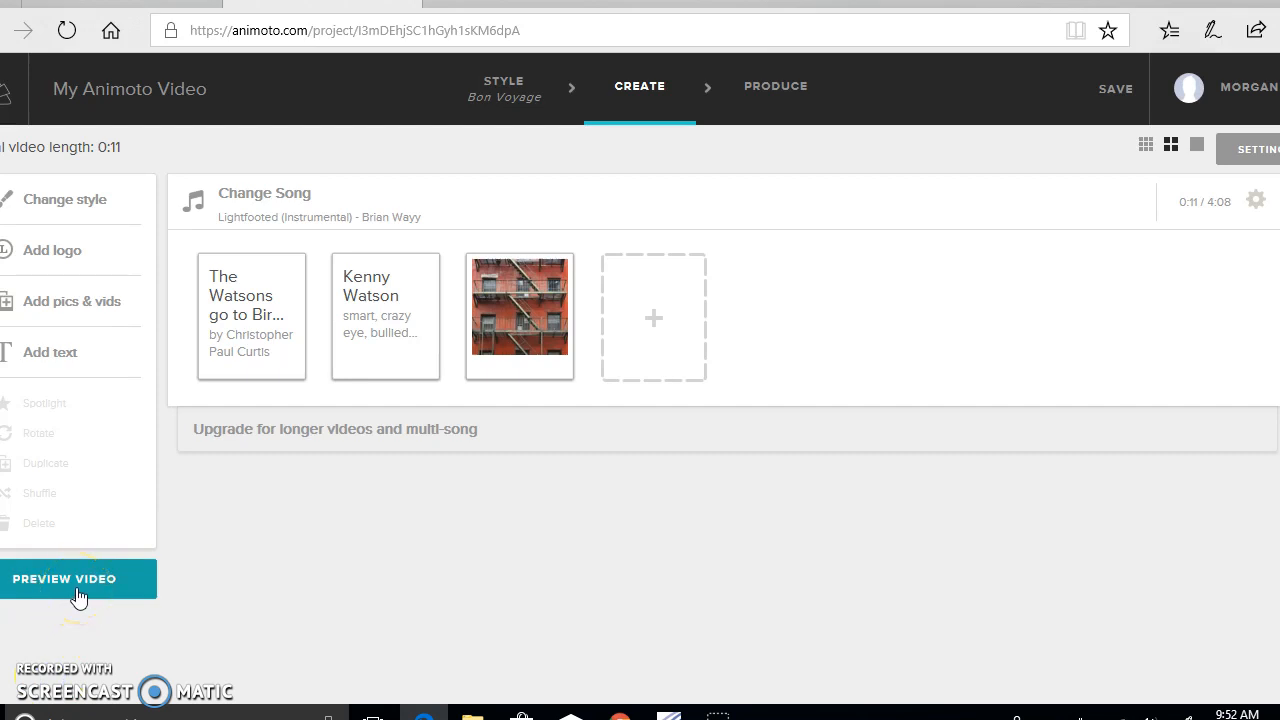
click(1115, 96)
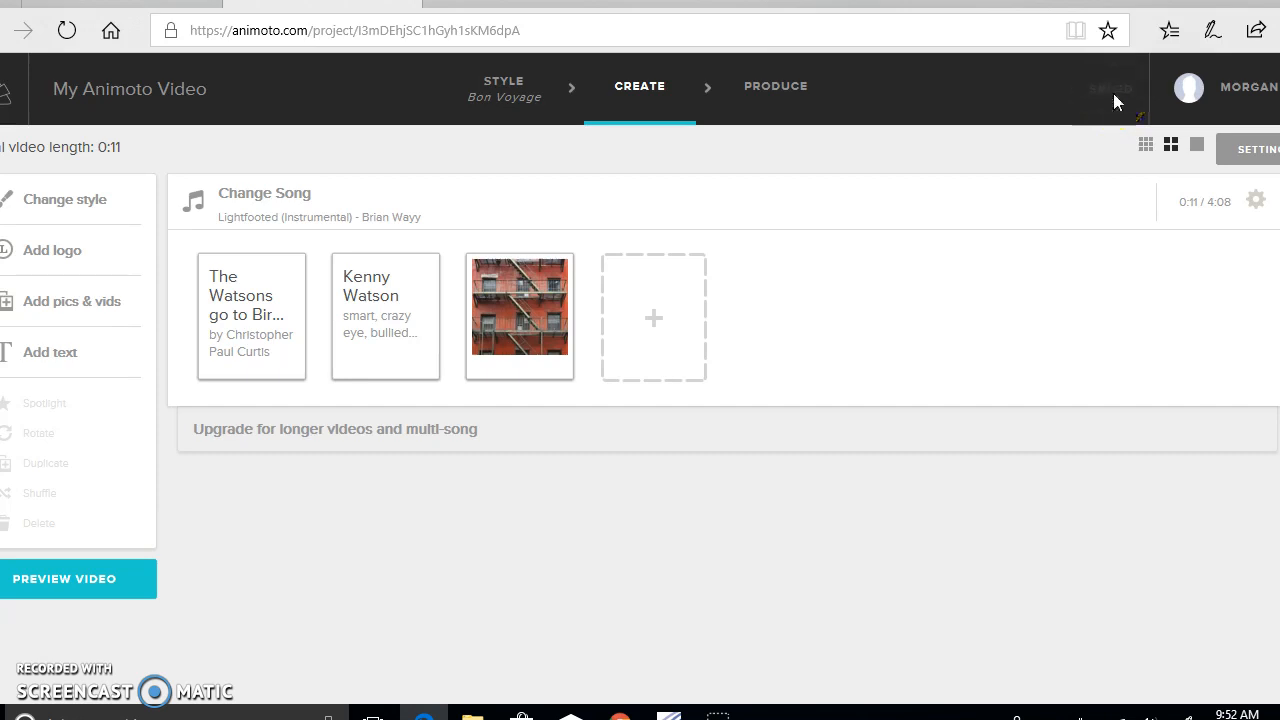
click(1090, 90)
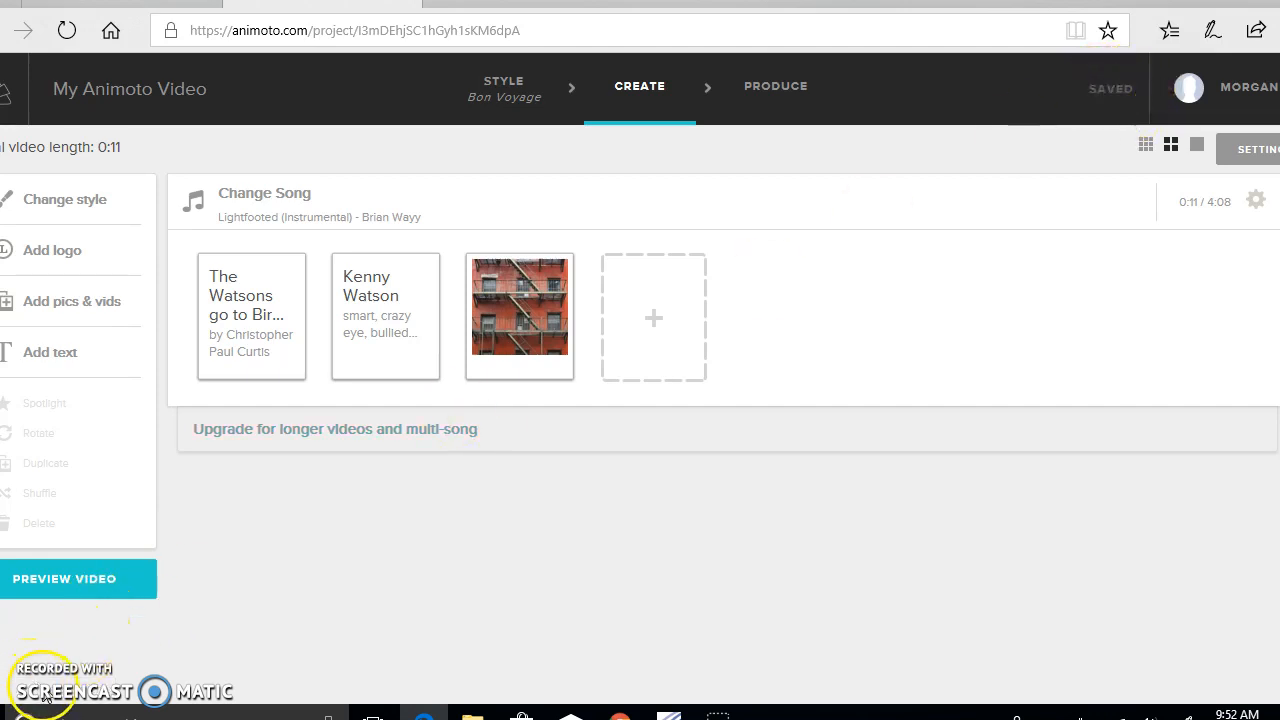
click(40, 592)
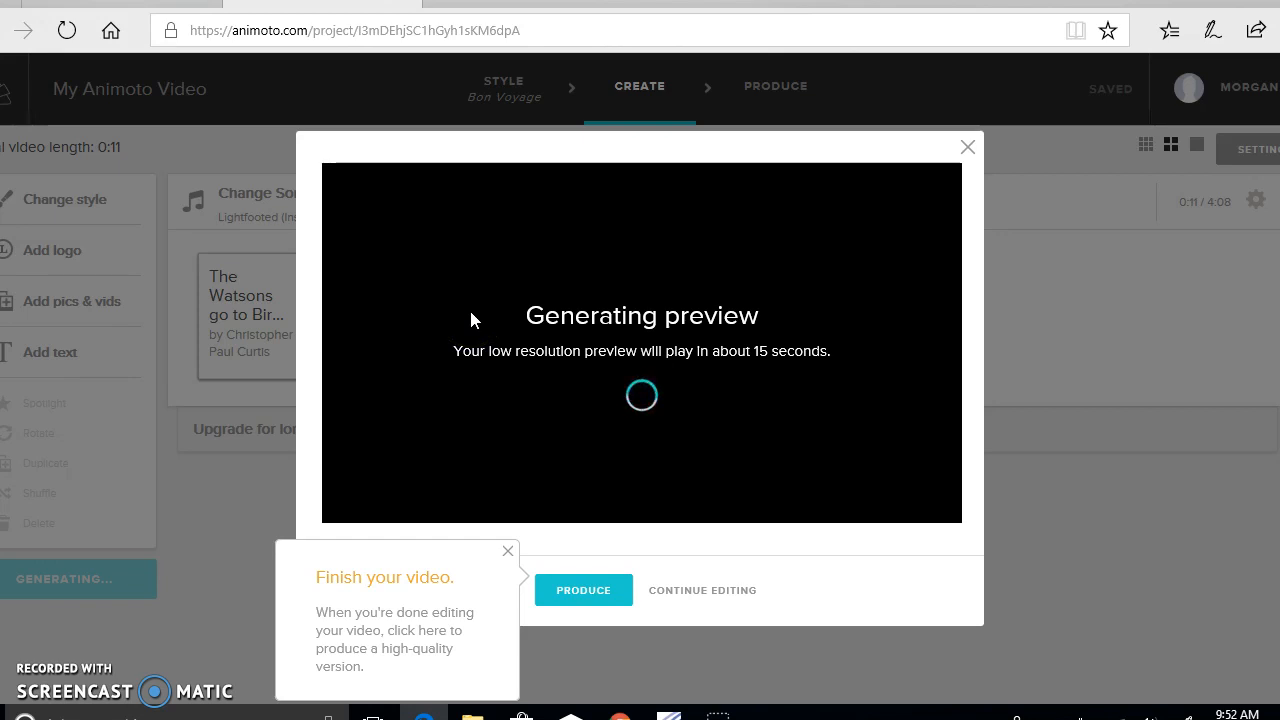
click(485, 543)
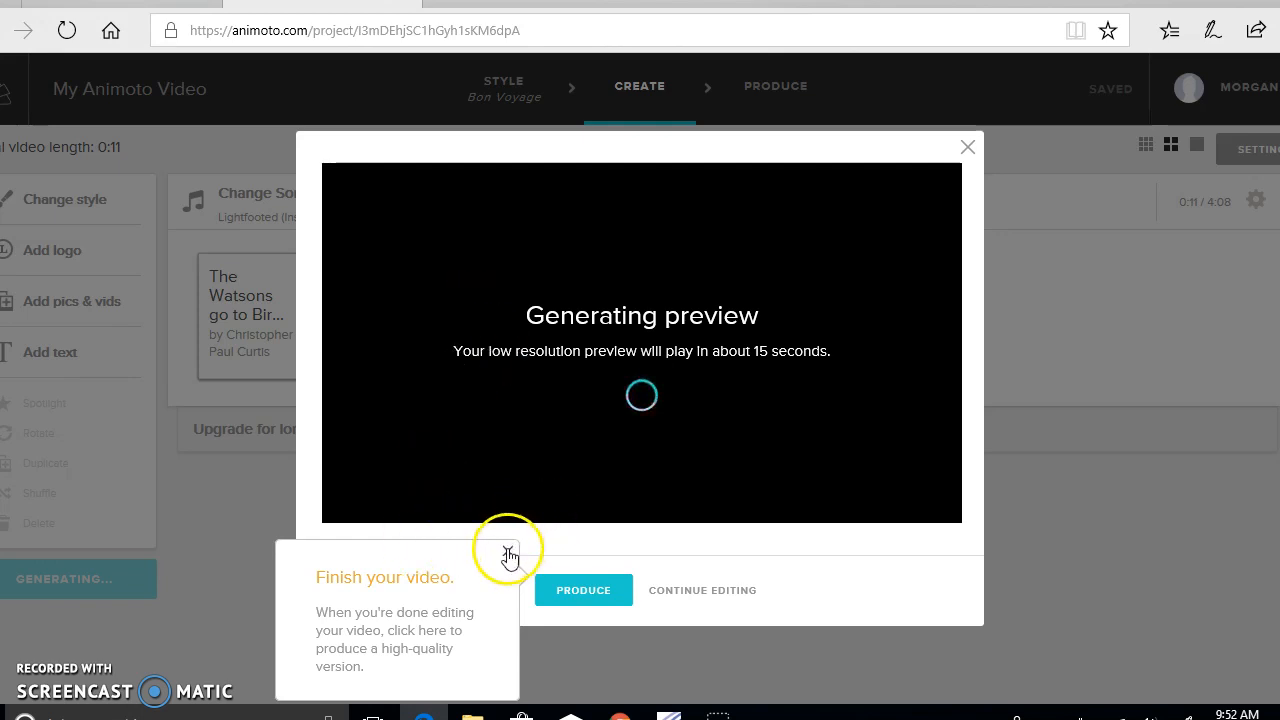
click(508, 551)
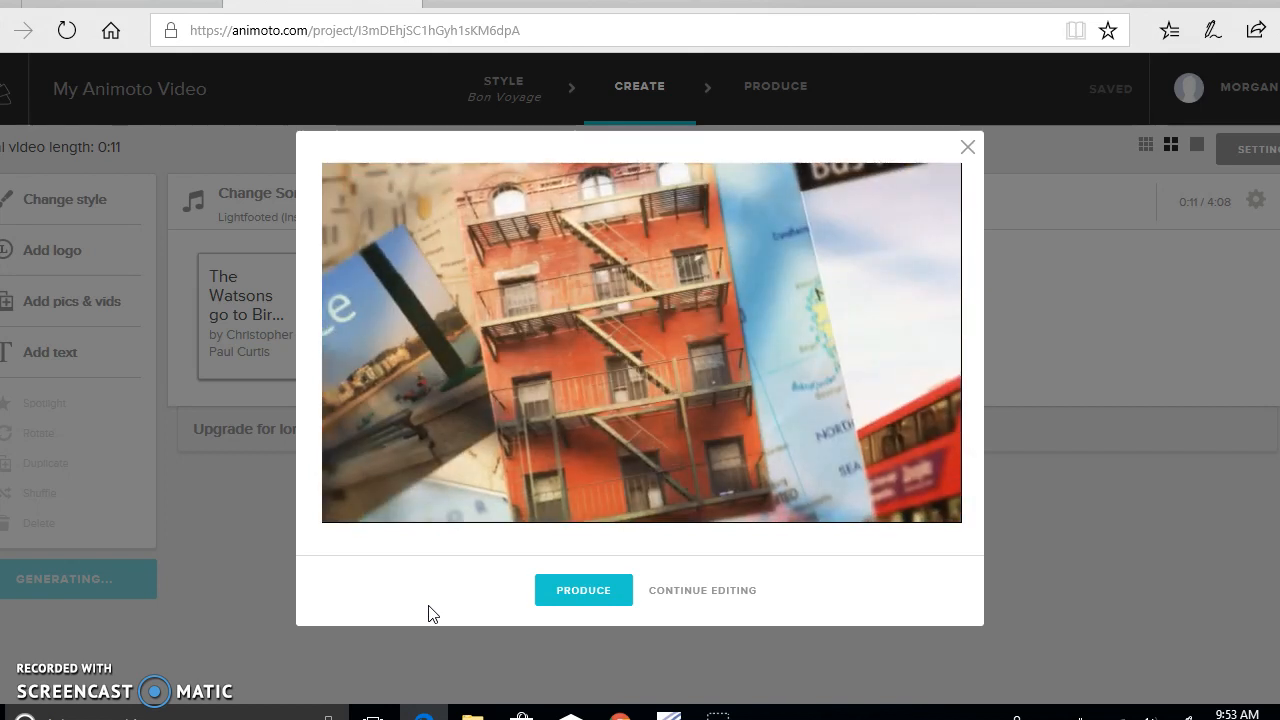
- Proceed from the preview to producing the video and title it "The Watsons"
click(714, 592)
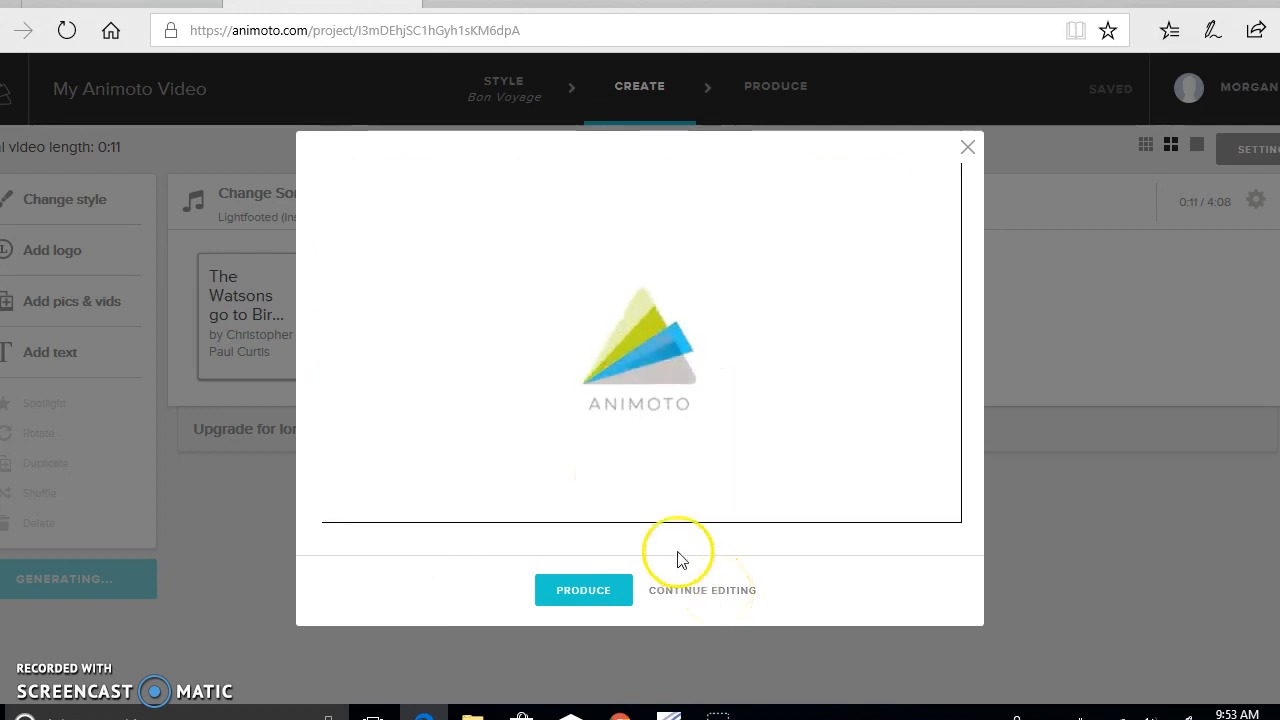
click(604, 586)
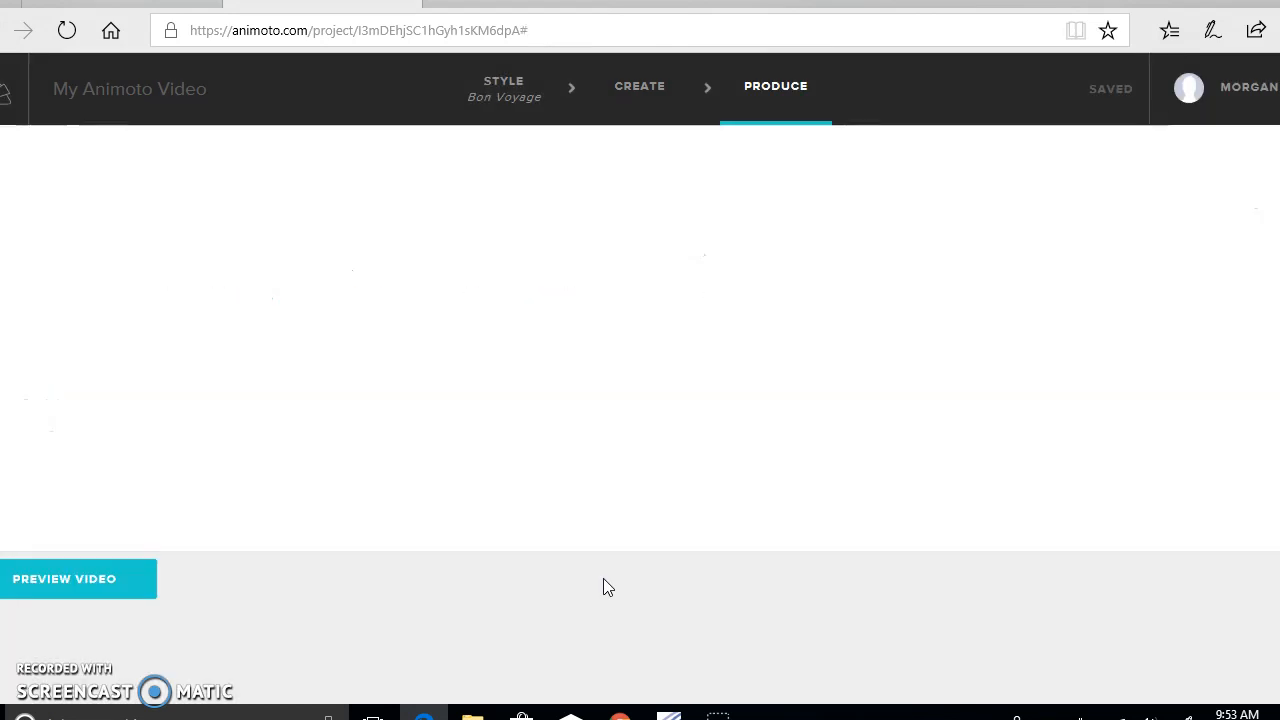
click(443, 334)
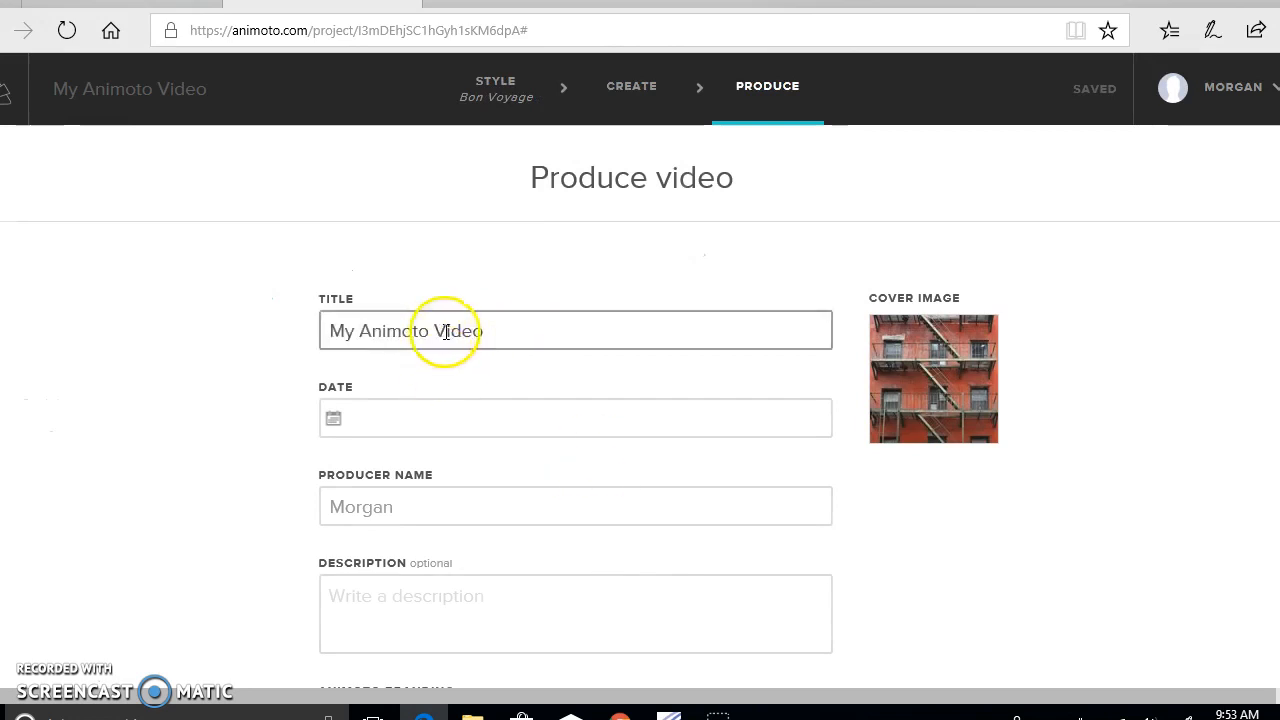
triple_click(447, 337)
text(The watsons)
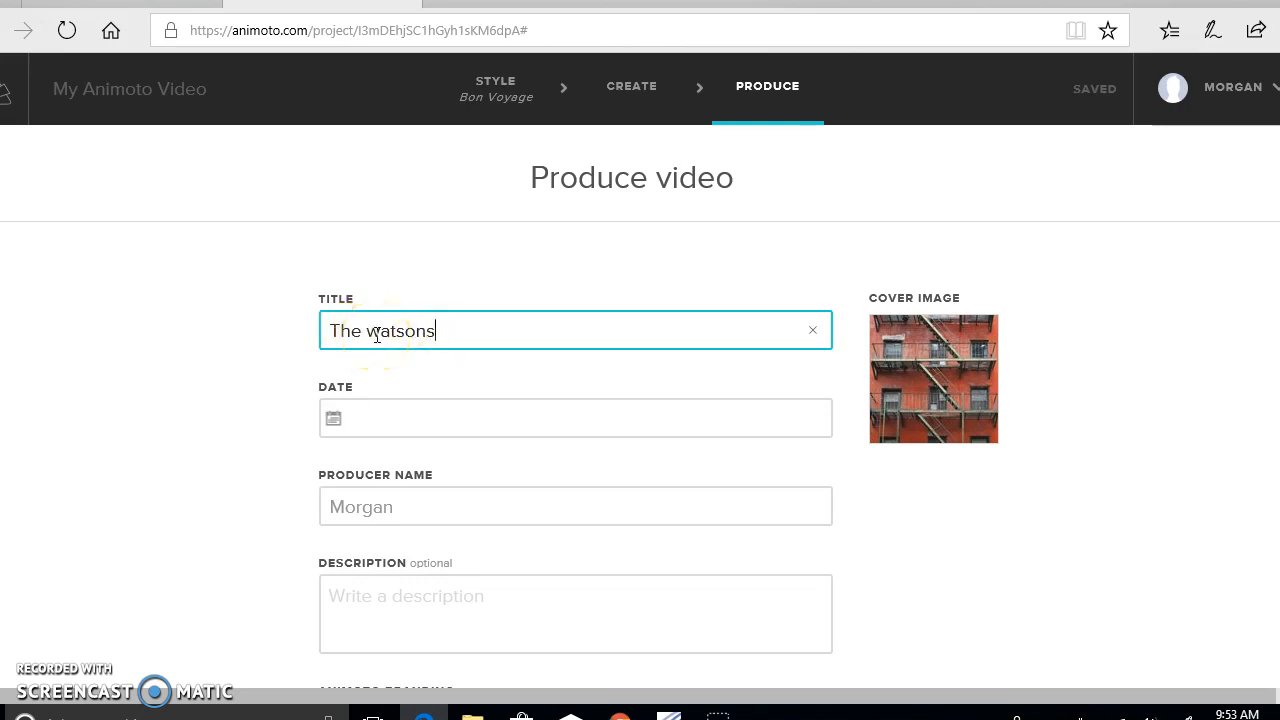
text(W)
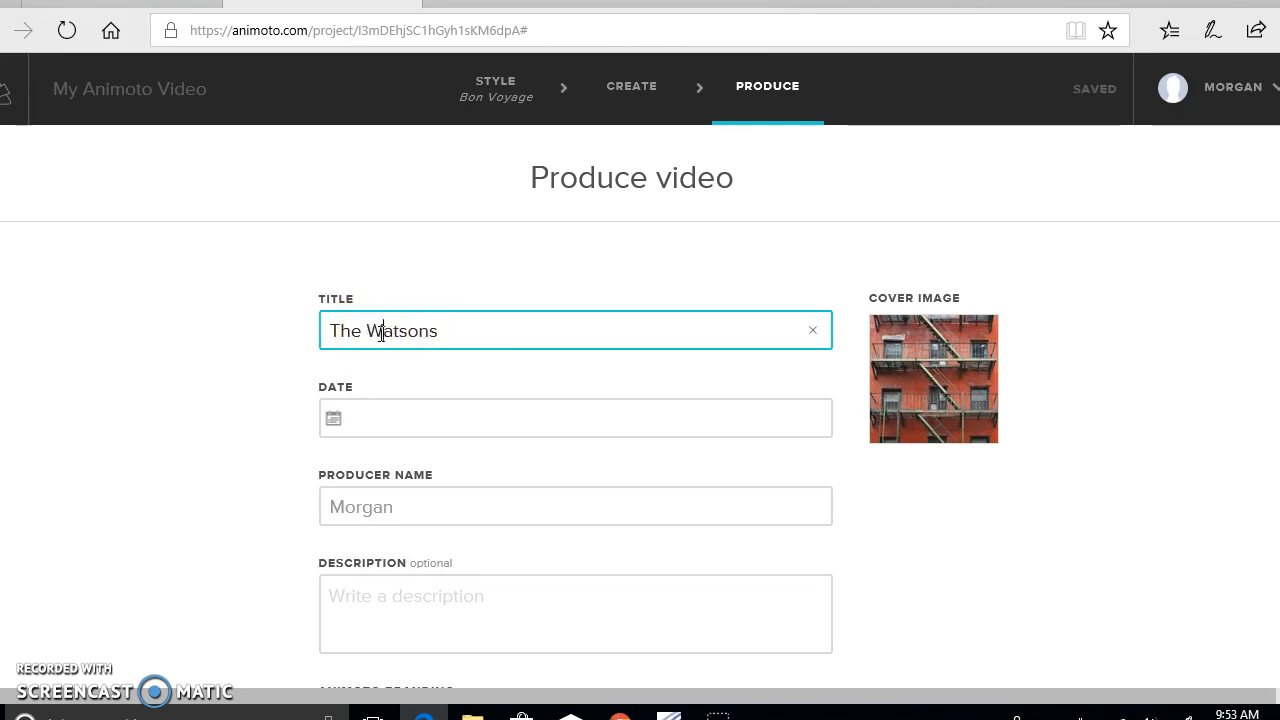
- Submit the completed production form to produce the video
scroll(426, 513, down, 1)
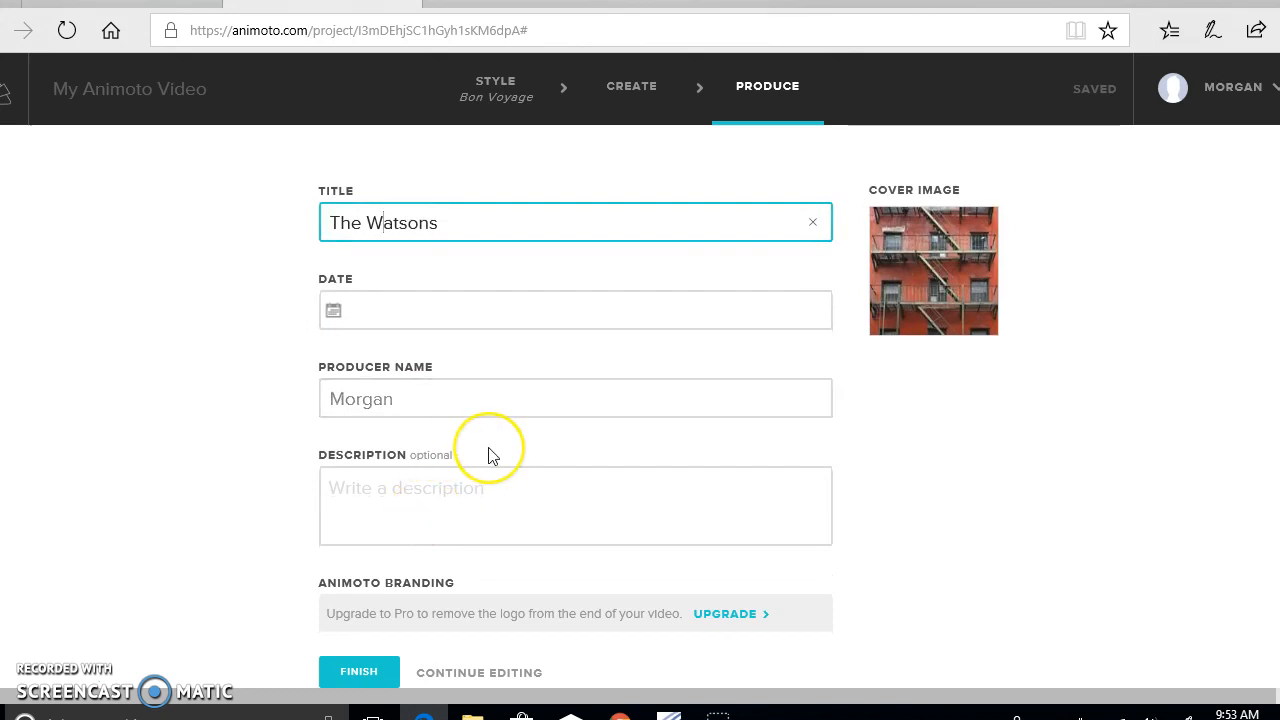
click(377, 672)
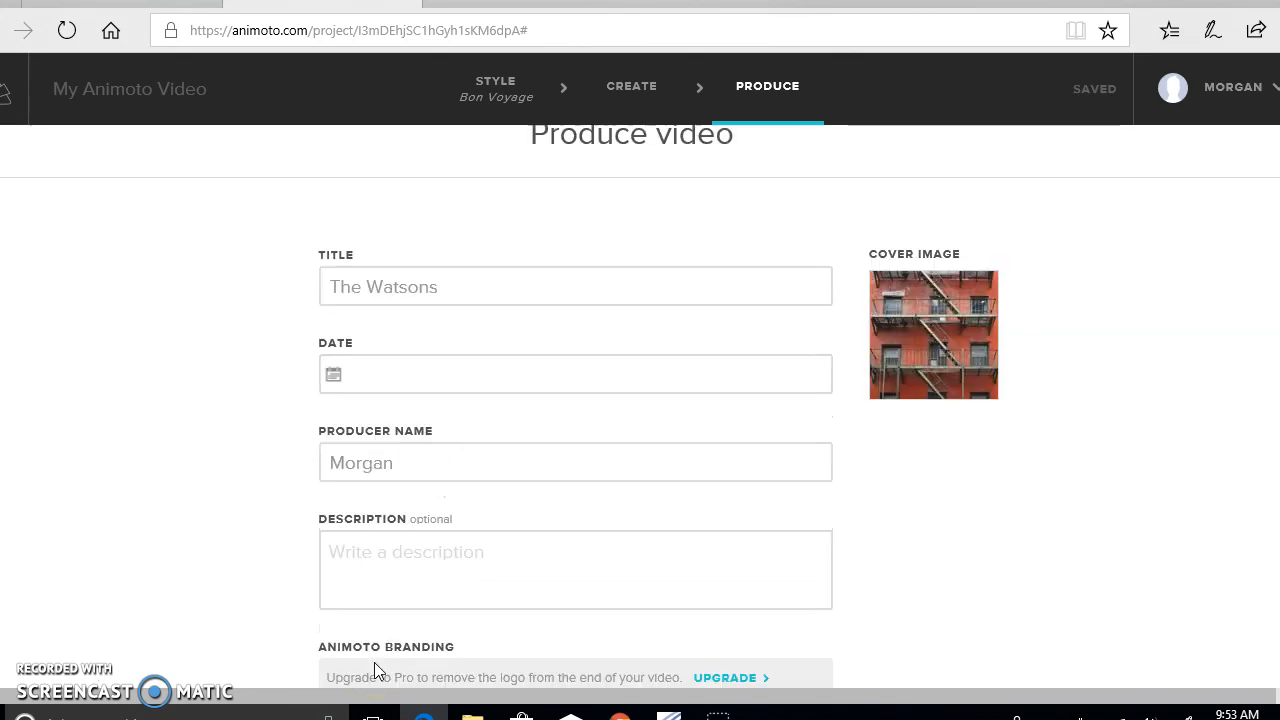
scroll(467, 552, down, 1)
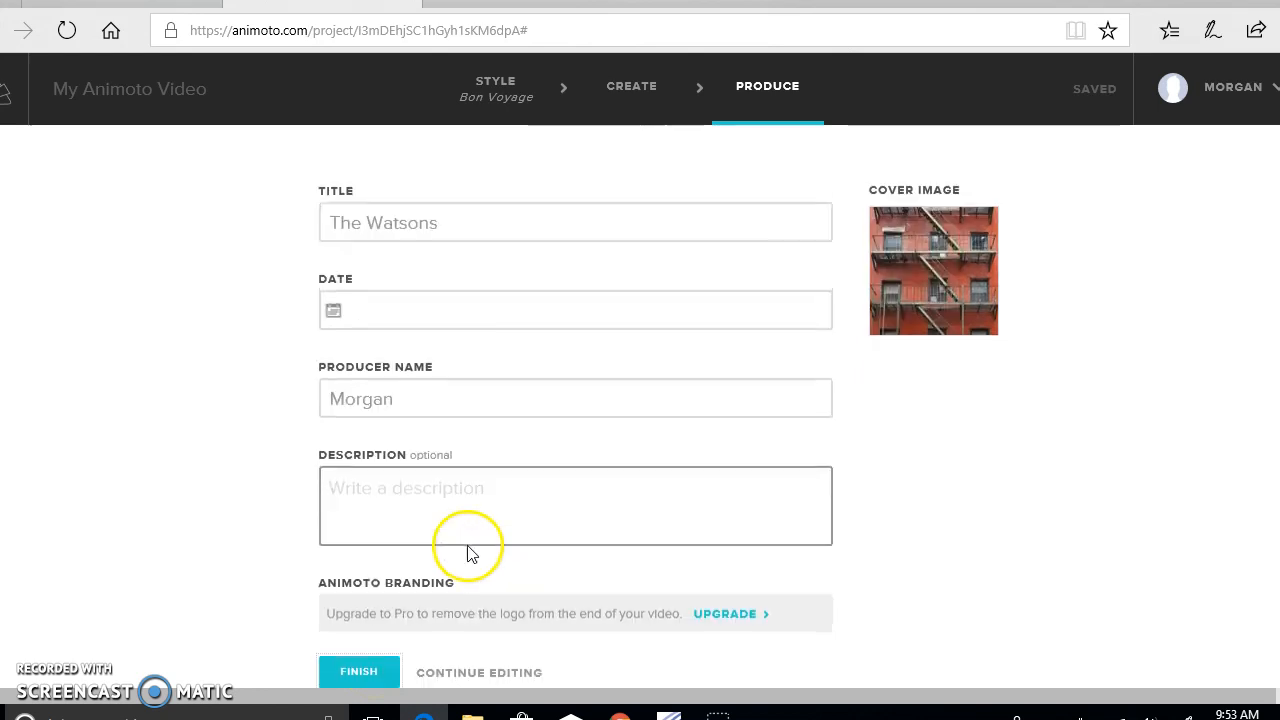
click(357, 675)
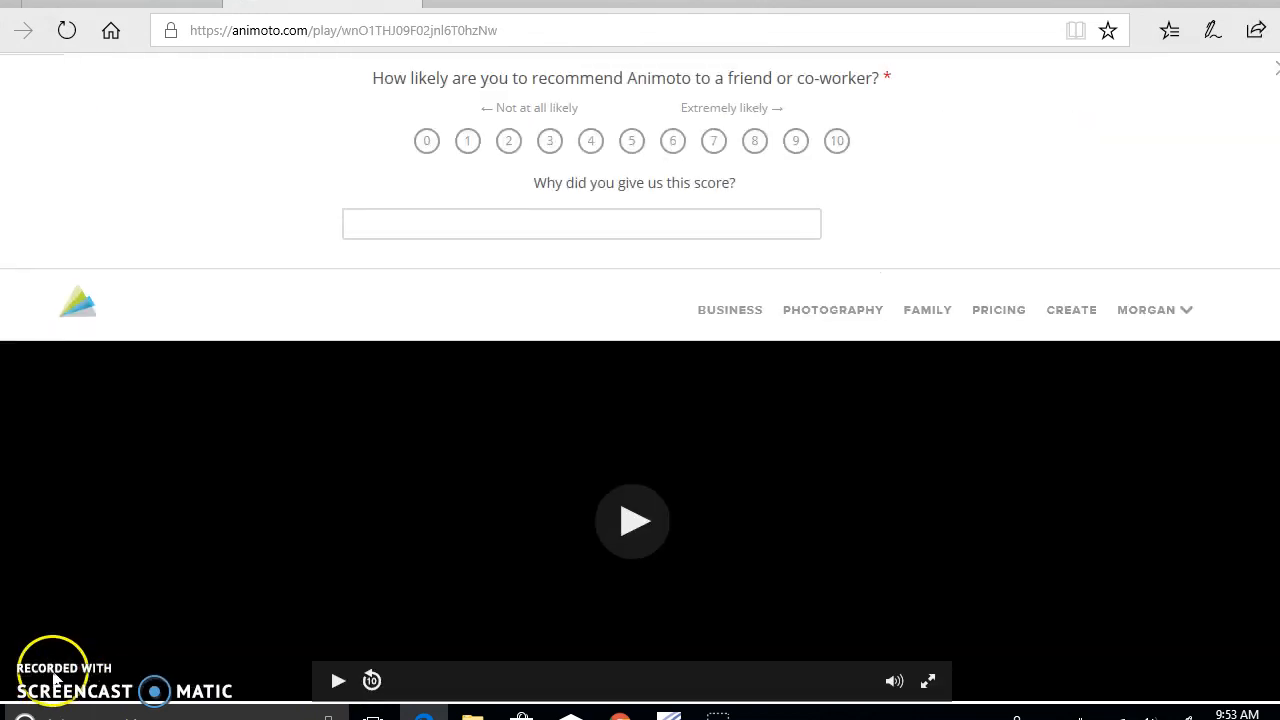
- Locate the link to the video page among the produced video's sharing options
scroll(85, 680, down, 8)
scroll(270, 485, up, 1)
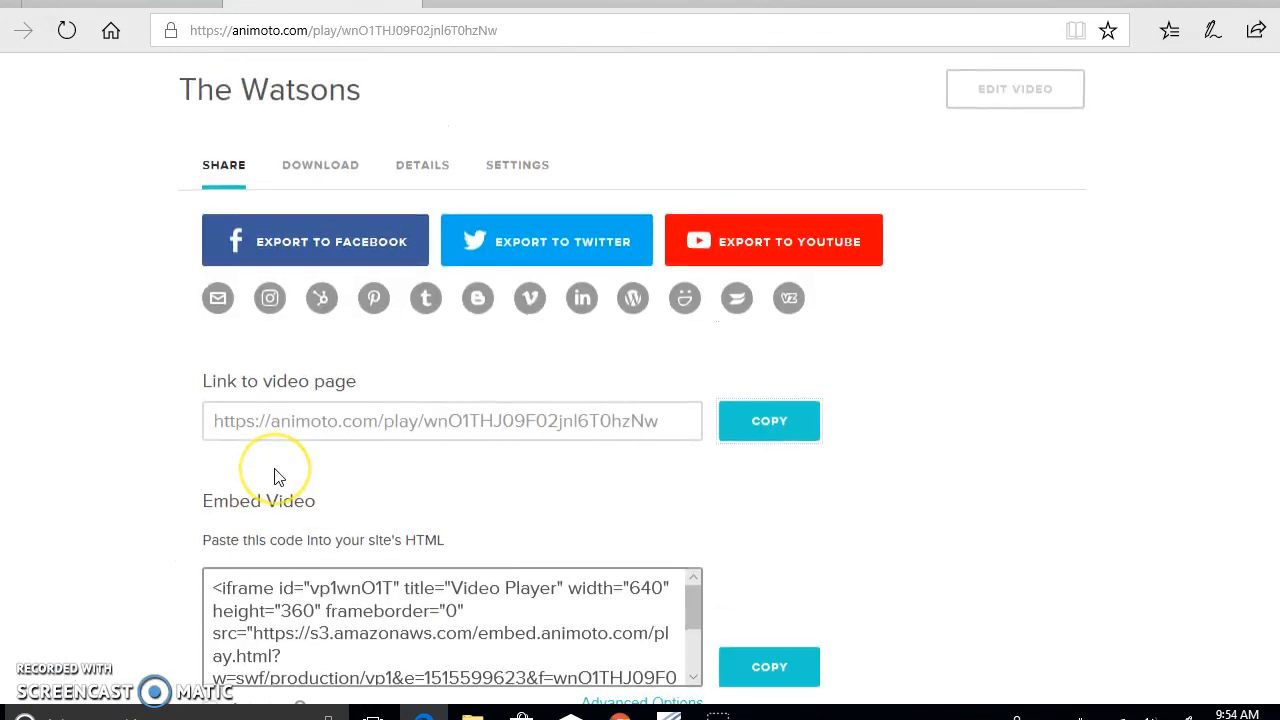
click(330, 428)
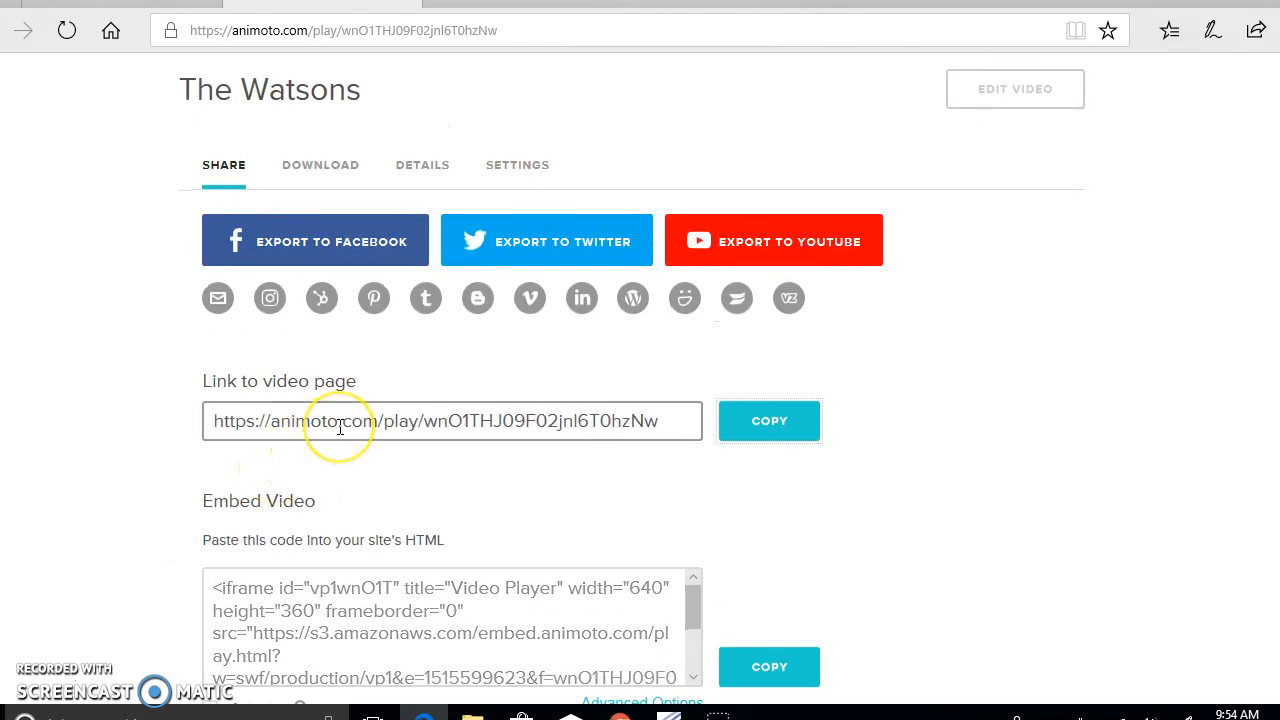